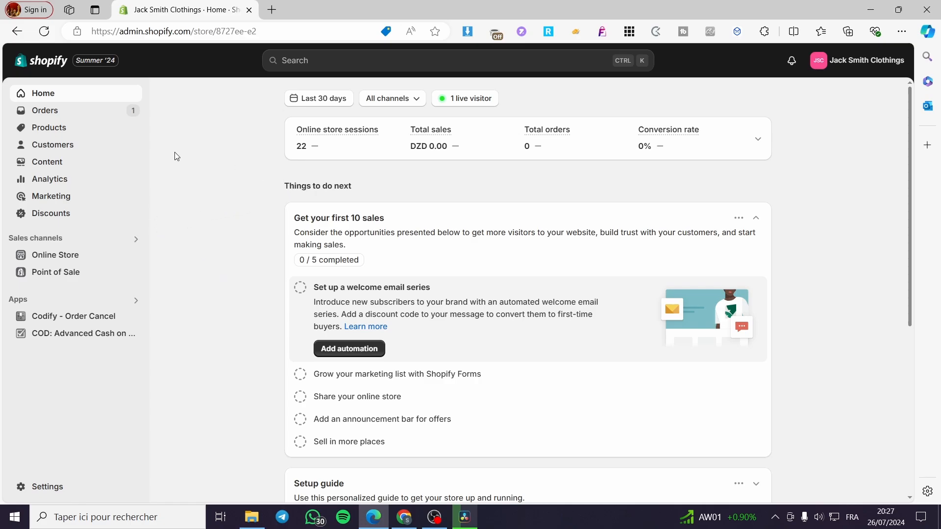
Step: Search for "aliexpress" and open the results in the Shopify App Store
left_click(319, 60)
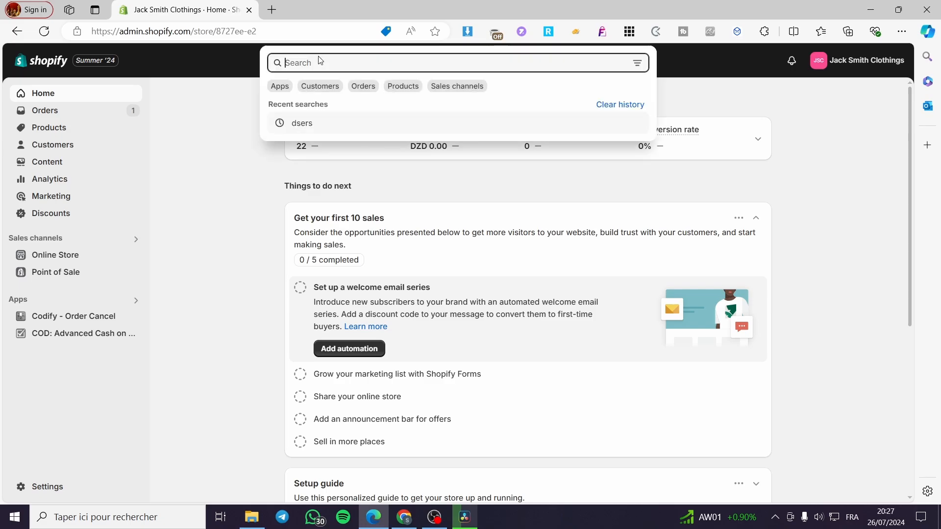
left_click(227, 147)
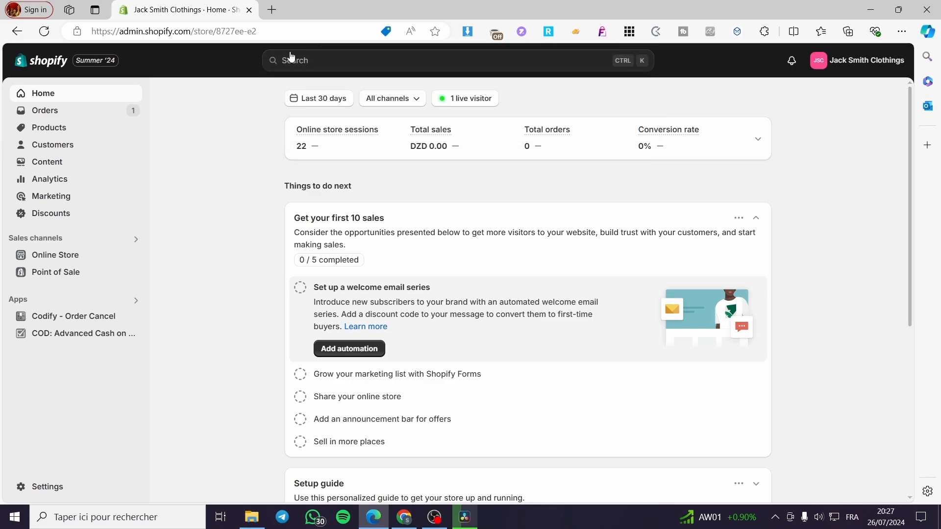
left_click(316, 58)
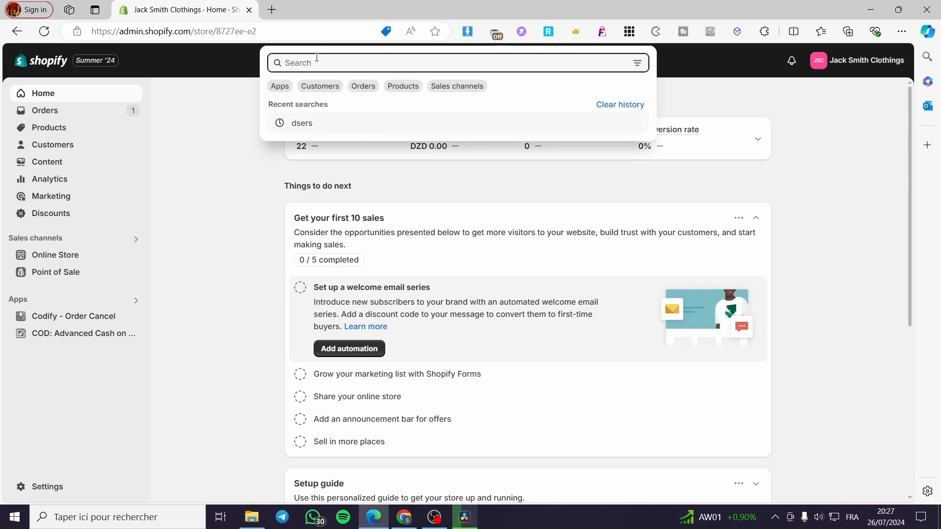
type("a")
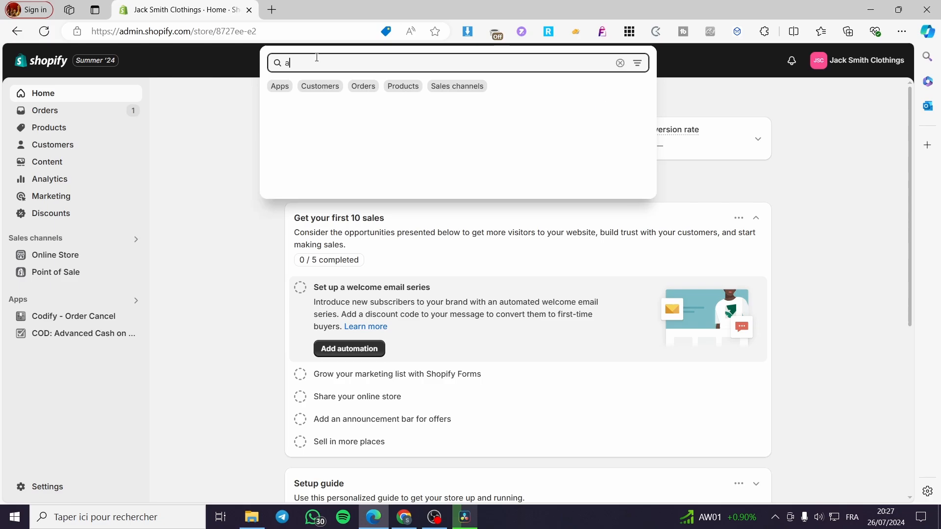
type("li")
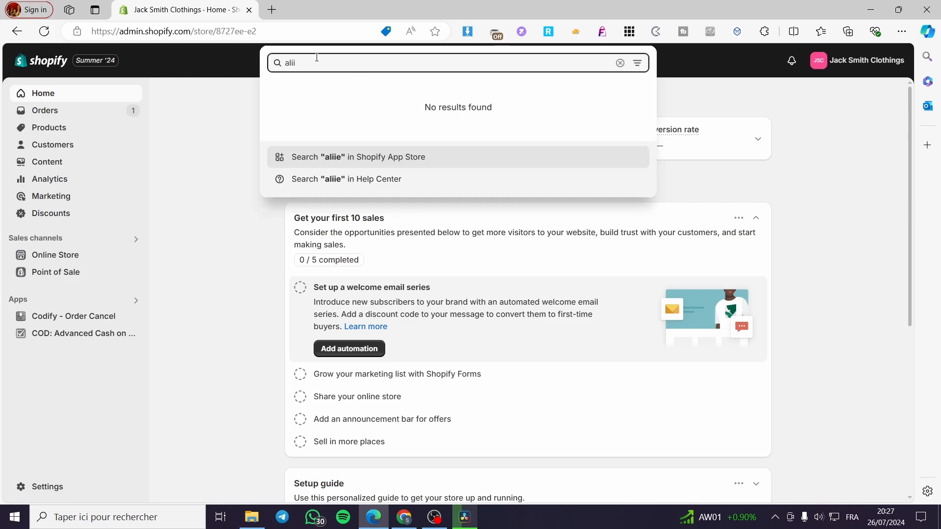
type("express")
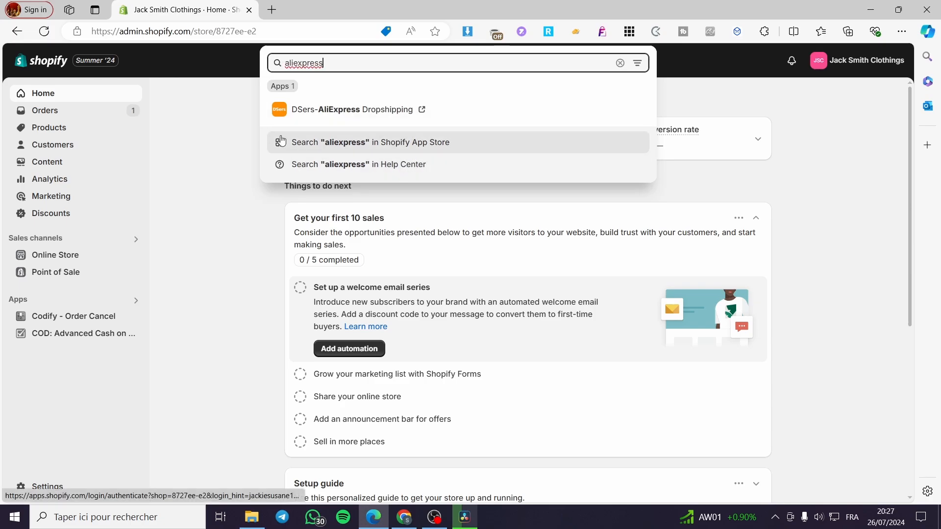
left_click(430, 146)
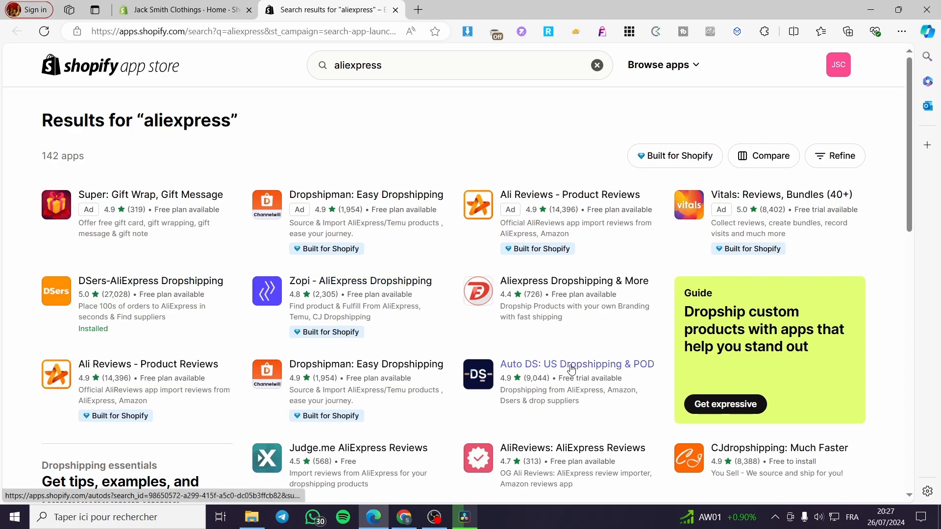
Step: Find the CJdropshipping: Much Faster app in the results and install it on the store, granting the requested access
scroll(574, 366, "down", 3)
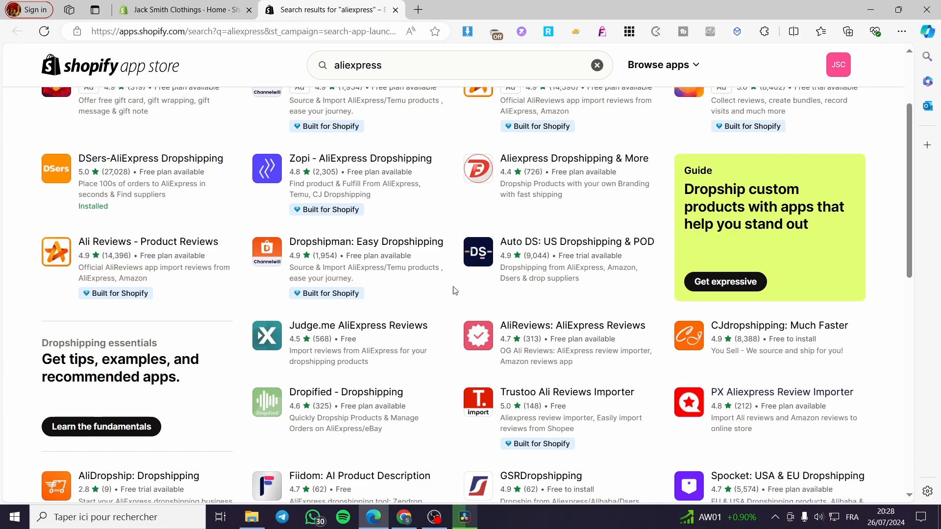
left_click(748, 331)
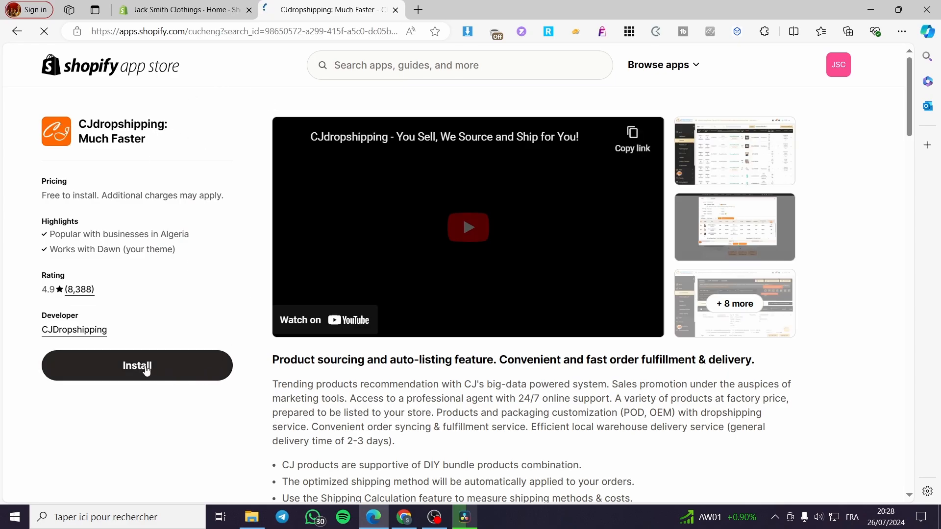
left_click(147, 371)
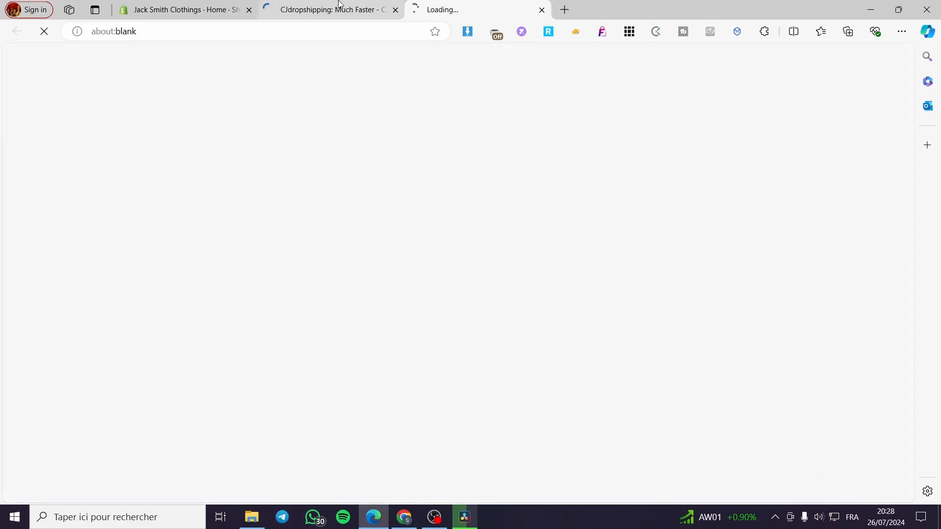
left_click(390, 15)
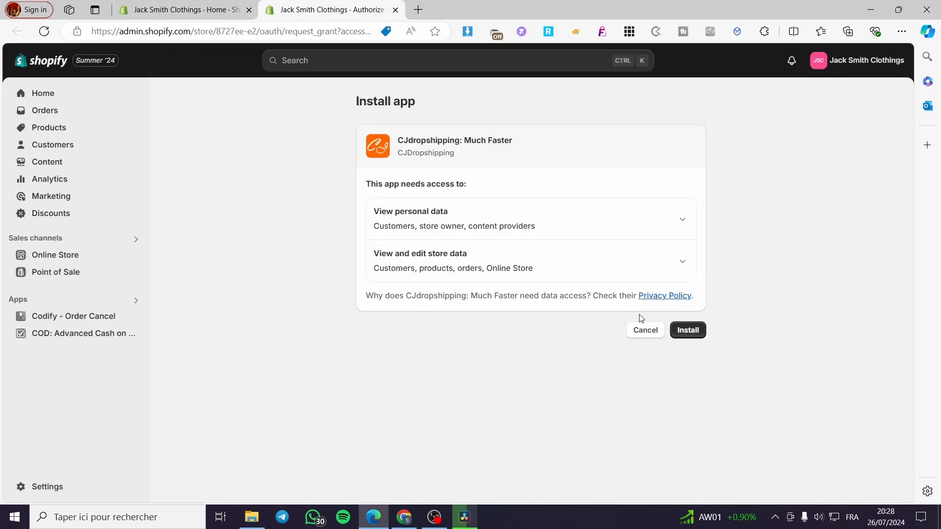
left_click(688, 329)
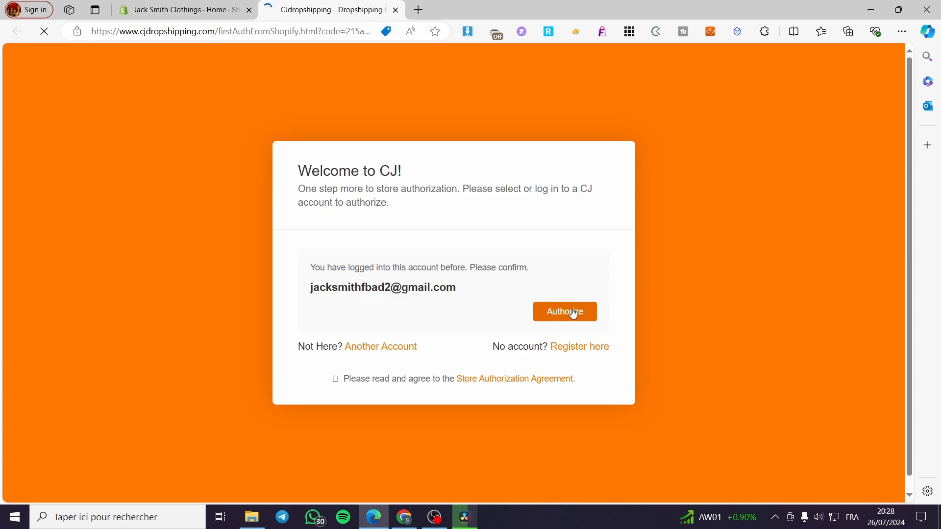
Step: Authorize the store with the already logged-in CJ account and agree to the Store Authorization Agreement
left_click_drag(444, 287, 305, 225)
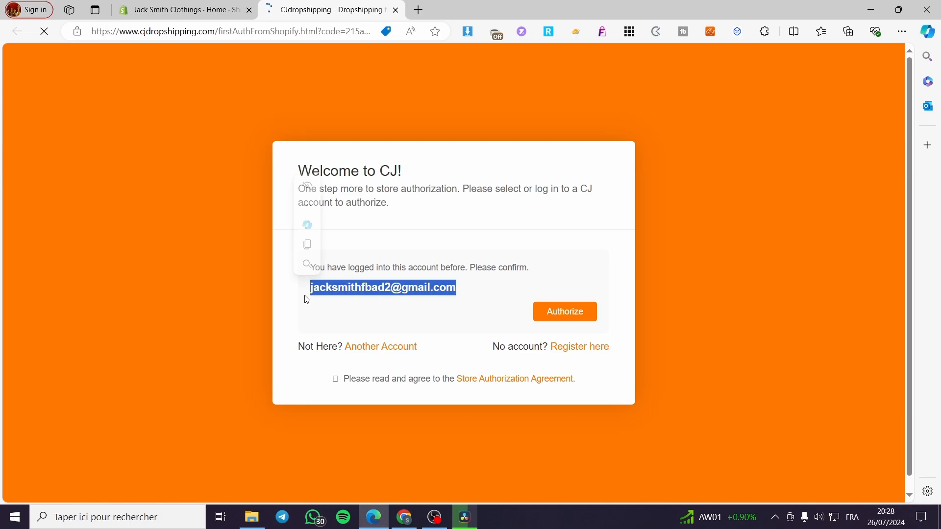
left_click(379, 316)
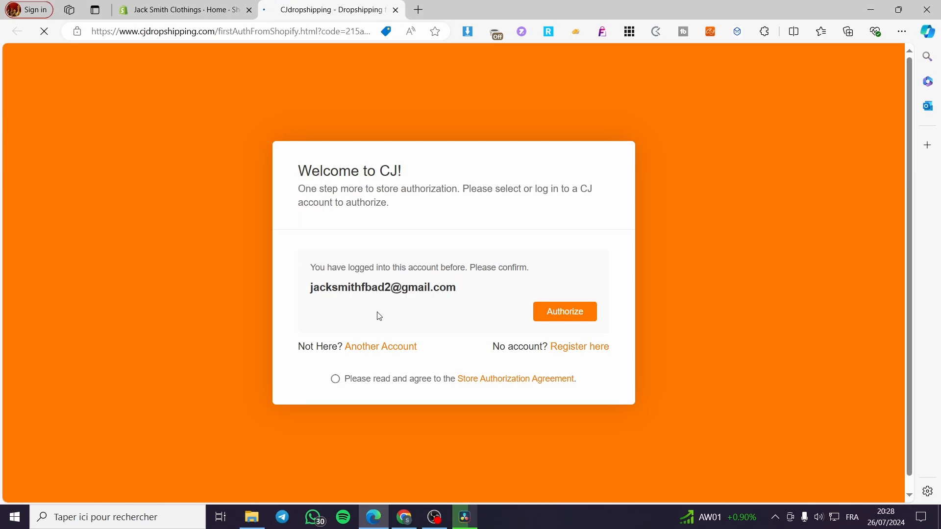
left_click(583, 317)
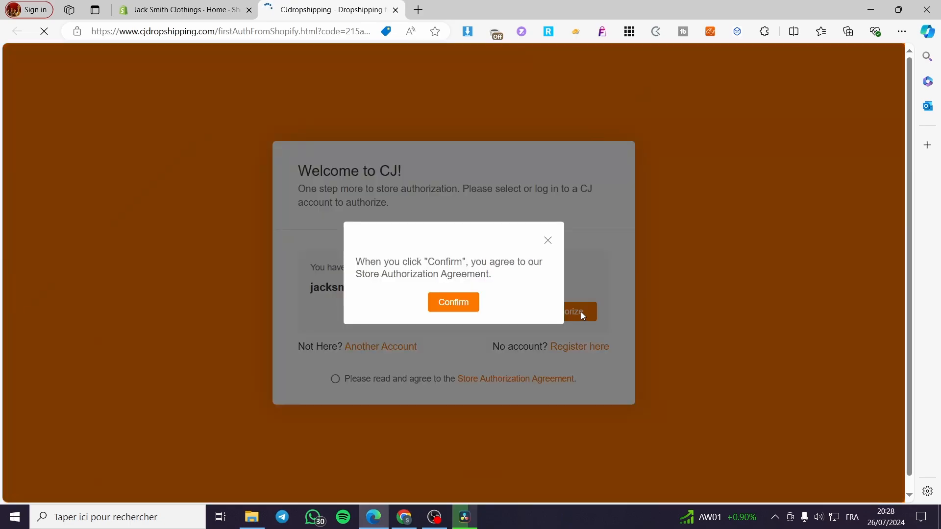
left_click(459, 301)
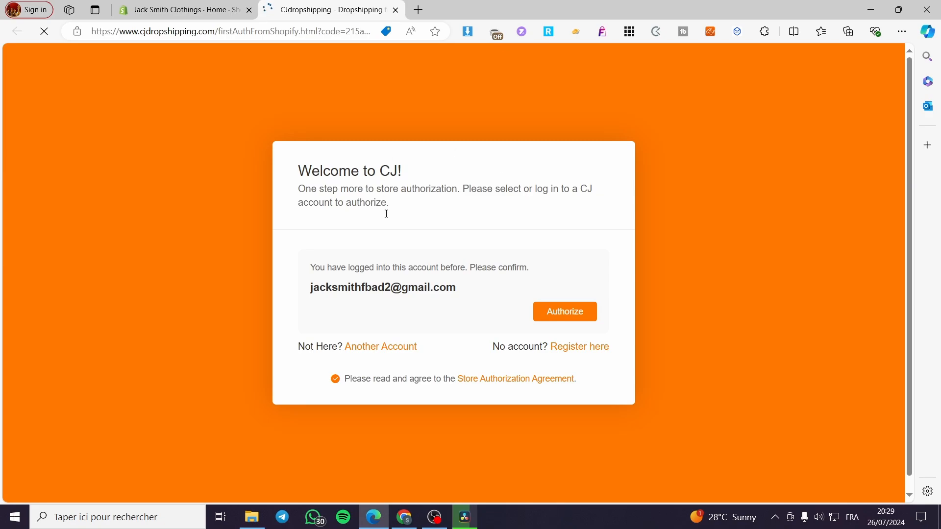
left_click_drag(298, 178, 401, 177)
left_click(401, 206)
left_click(576, 313)
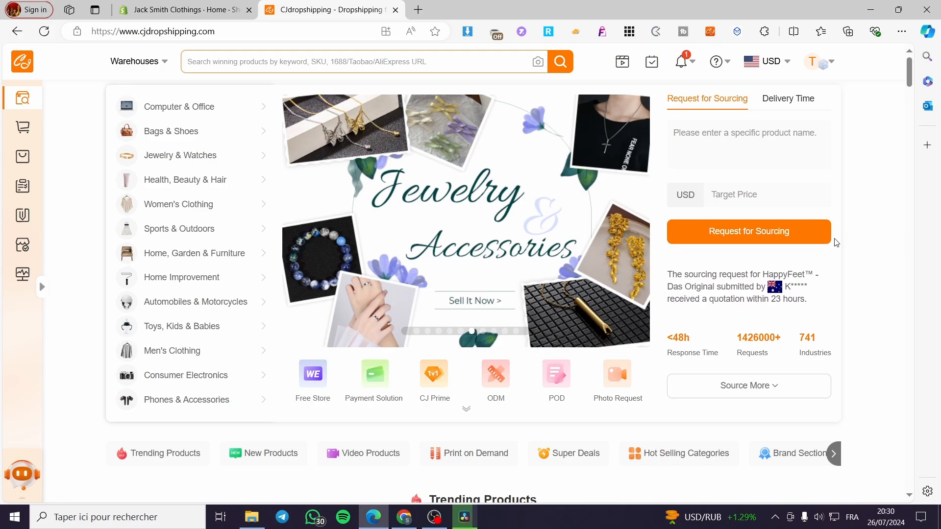
Step: Look through the Source More marketplaces and the trending products on the CJdropshipping home page
left_click(732, 390)
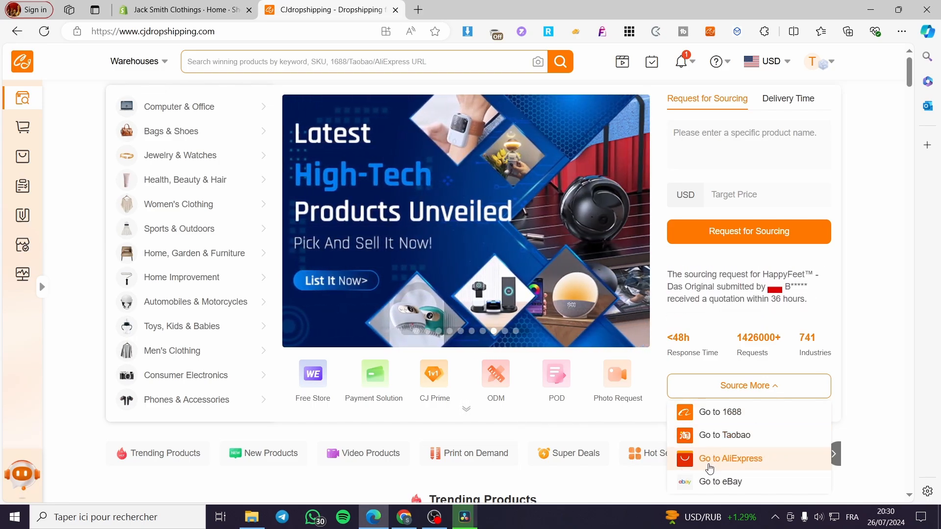
scroll(873, 337, "down", 8)
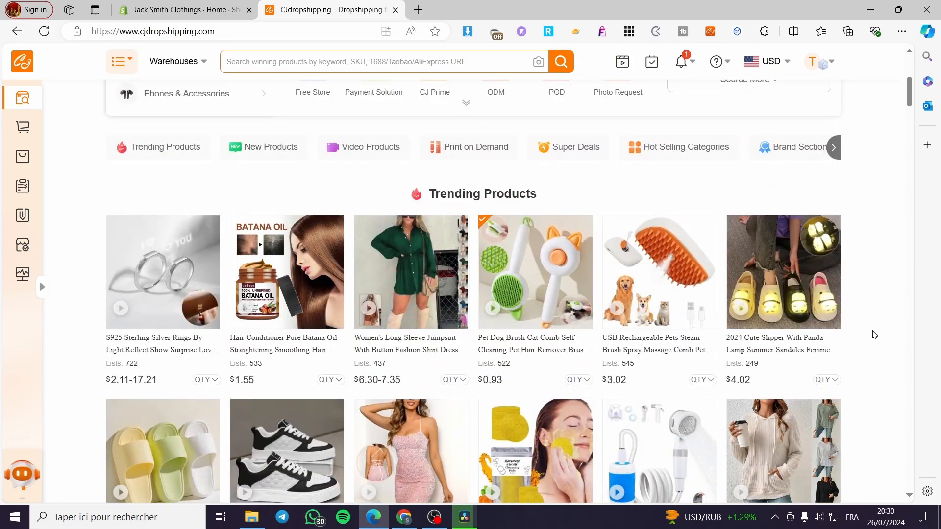
scroll(353, 246, "up", 3)
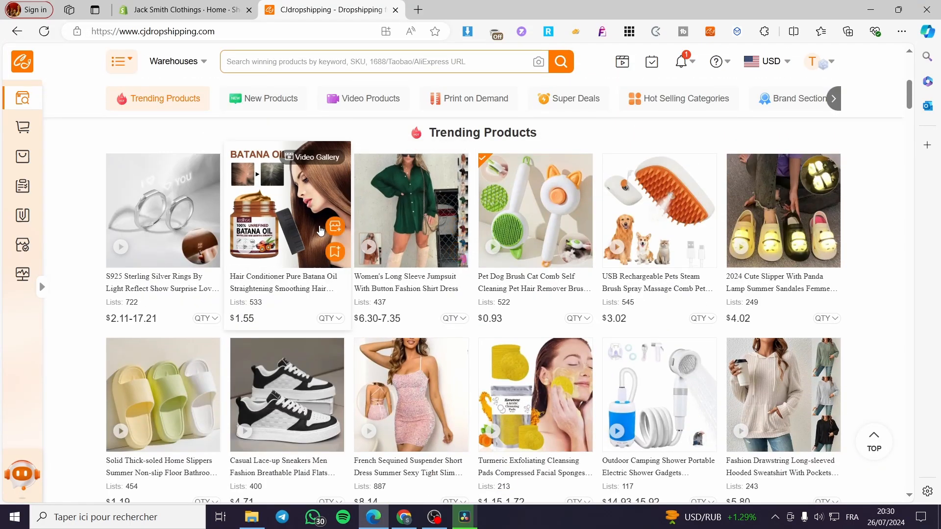
scroll(275, 225, "up", 5)
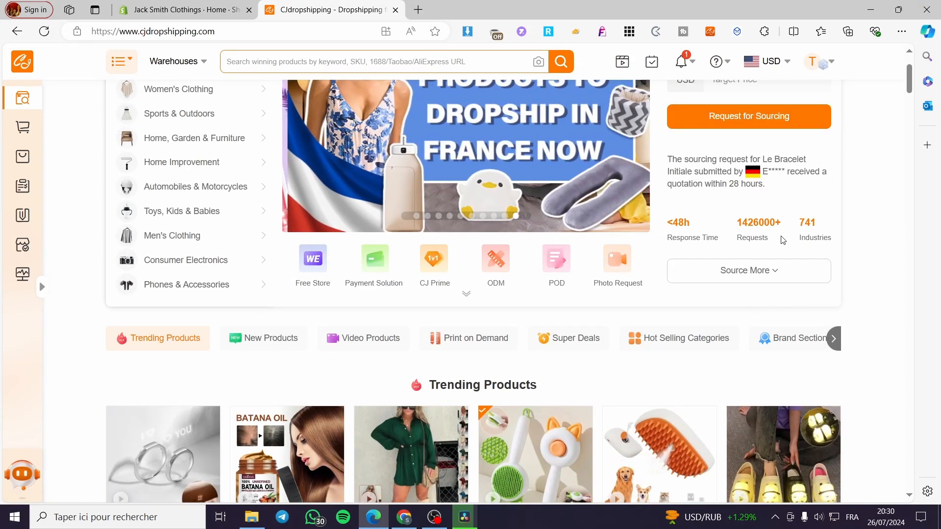
mouse_move(774, 271)
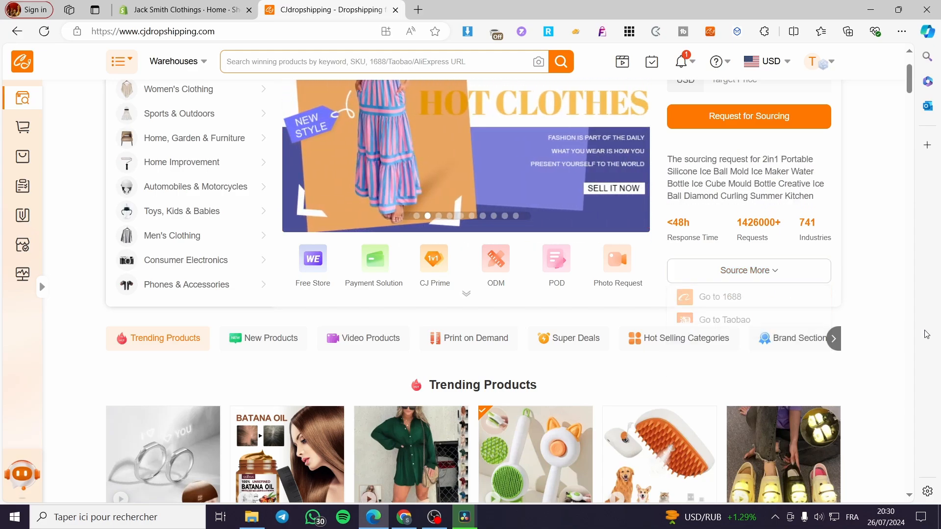
scroll(884, 344, "down", 3)
scroll(884, 344, "down", 5)
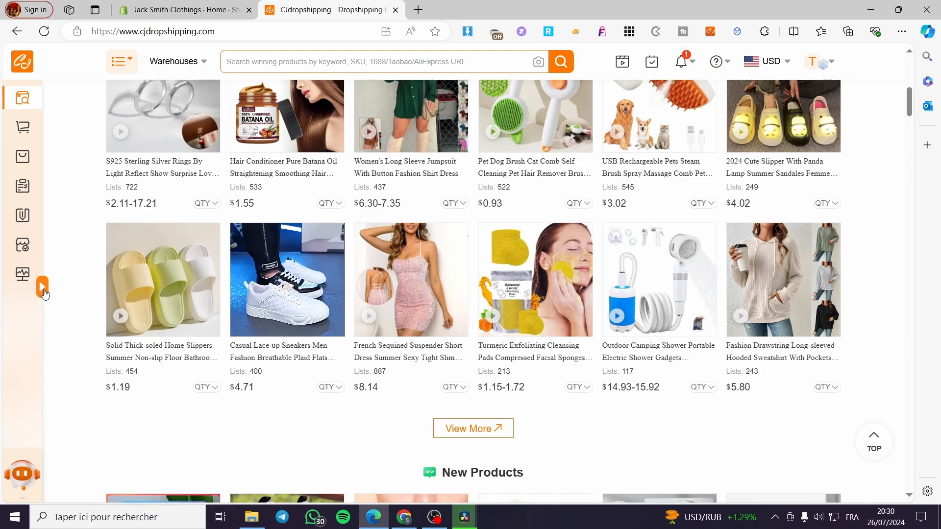
Step: Open the Shopify authorization page in CJdropshipping to view the connected stores
left_click(43, 293)
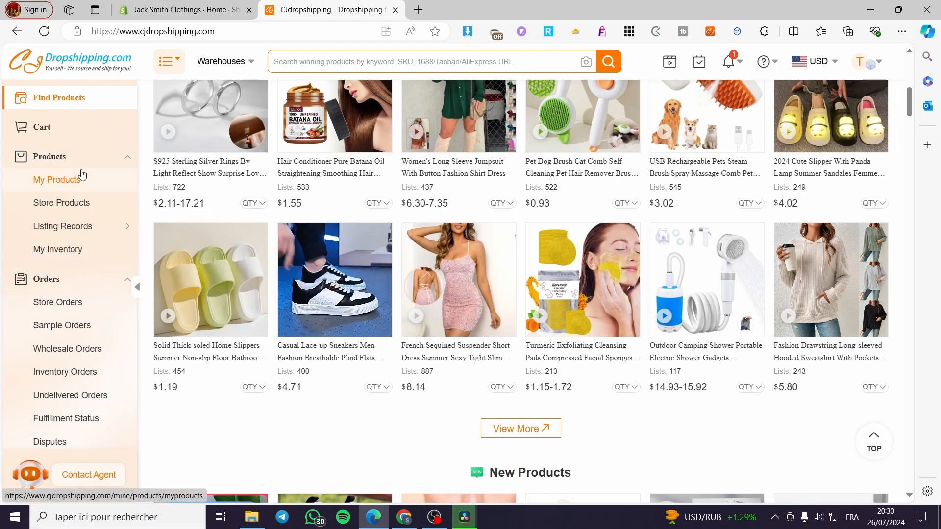
scroll(81, 177, "down", 3)
scroll(96, 168, "down", 4)
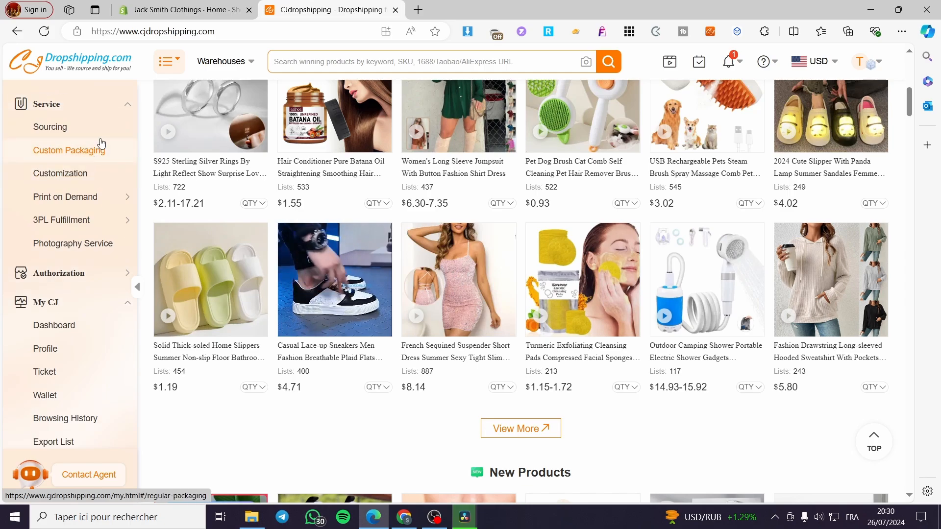
mouse_move(49, 283)
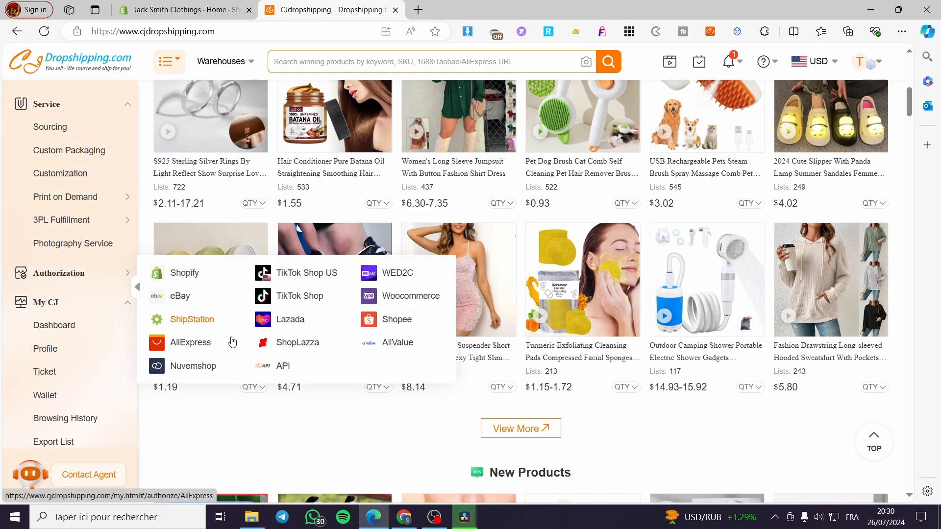
left_click(185, 278)
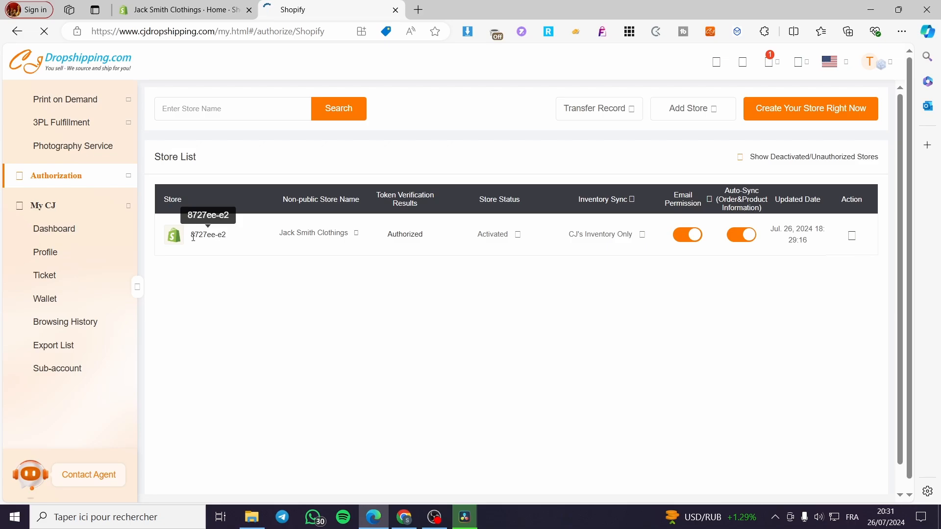
Step: Compare the store identifier in the CJ store list with the one in the Shopify admin address
left_click_drag(231, 237, 206, 222)
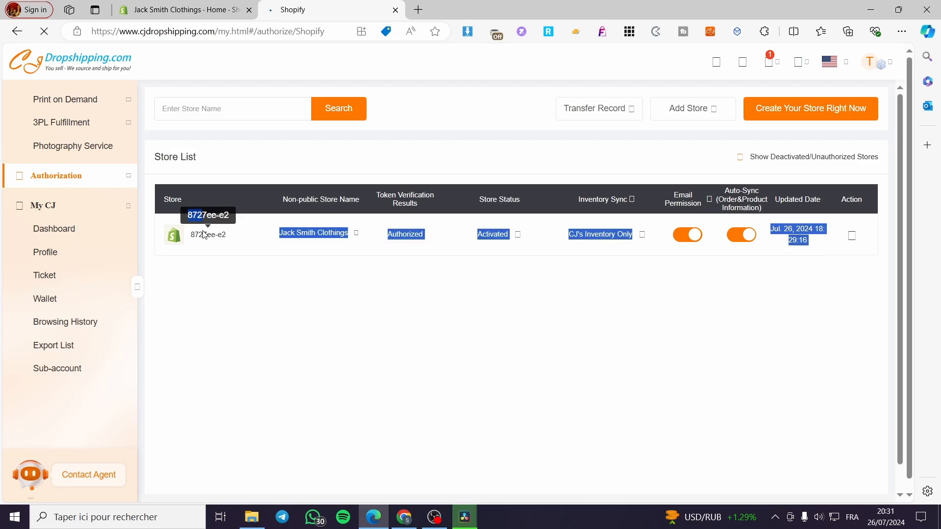
left_click(229, 248)
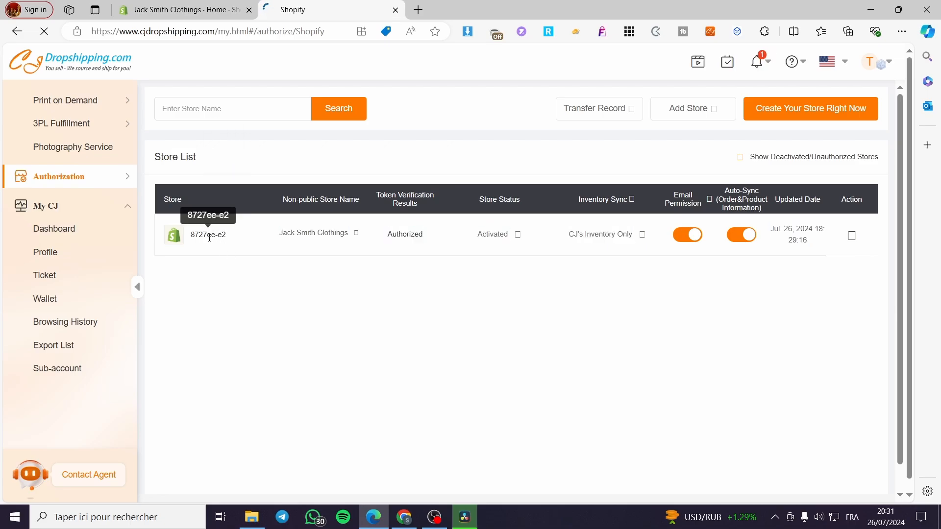
left_click(196, 9)
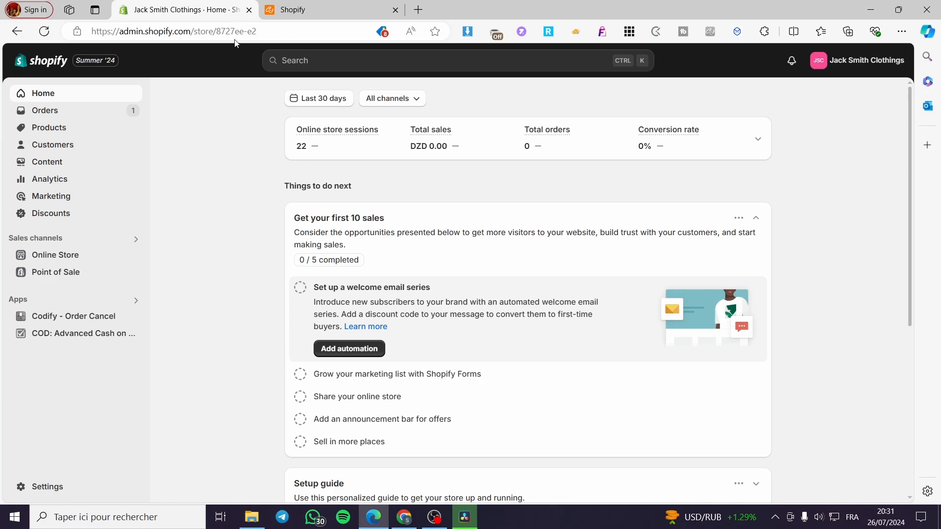
left_click_drag(267, 34, 216, 38)
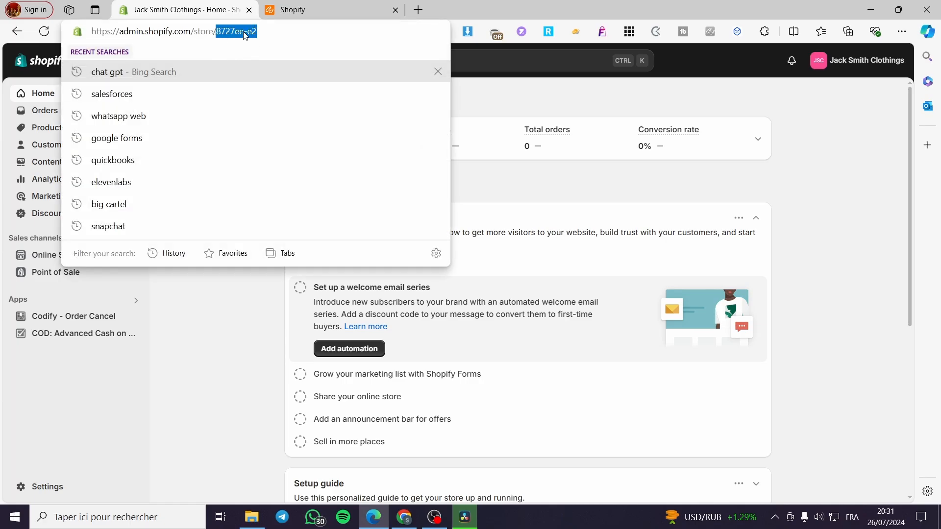
key("ctrl+Tab")
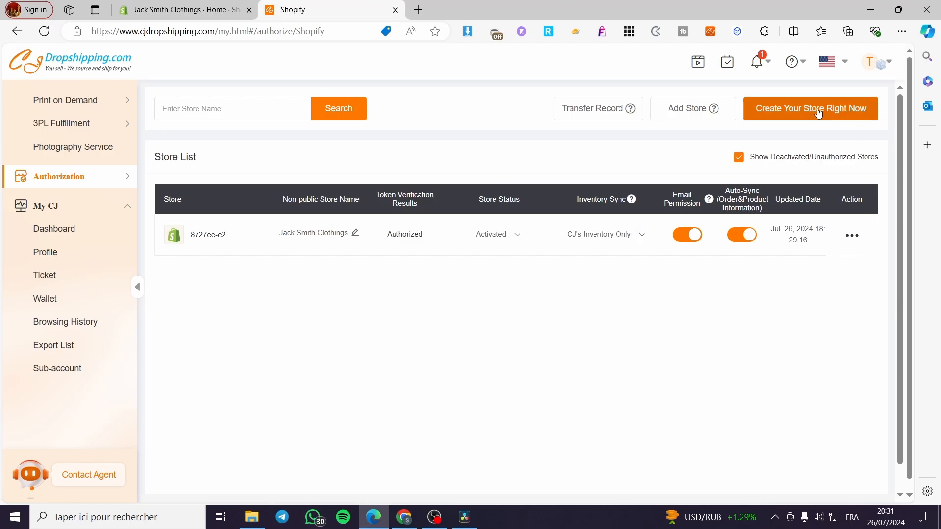
Step: Return from the store list to the Find Products page of CJdropshipping
scroll(64, 236, "up", 6)
scroll(63, 237, "up", 3)
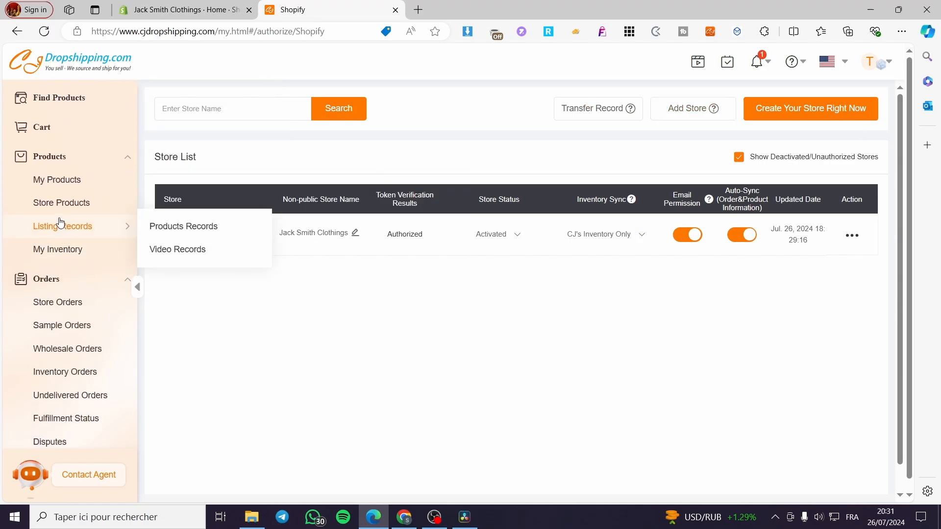
left_click(68, 164)
left_click(54, 158)
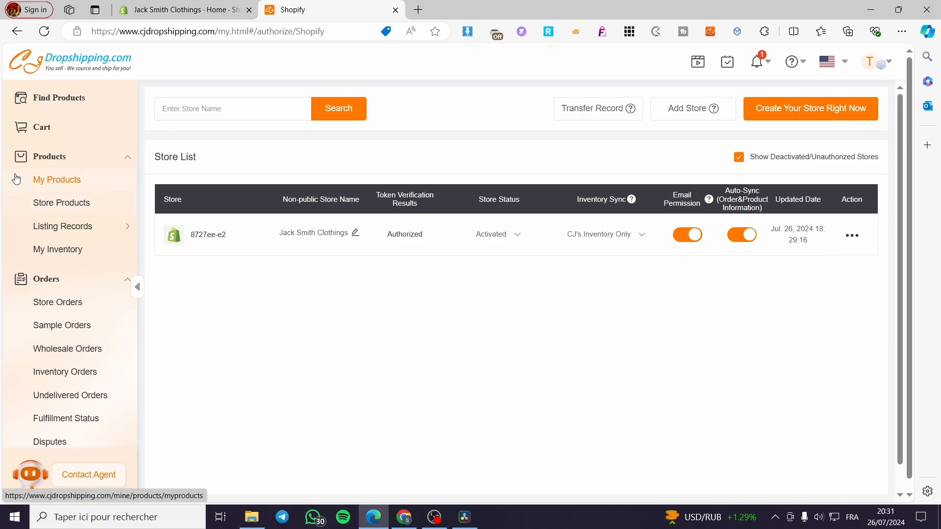
left_click(84, 100)
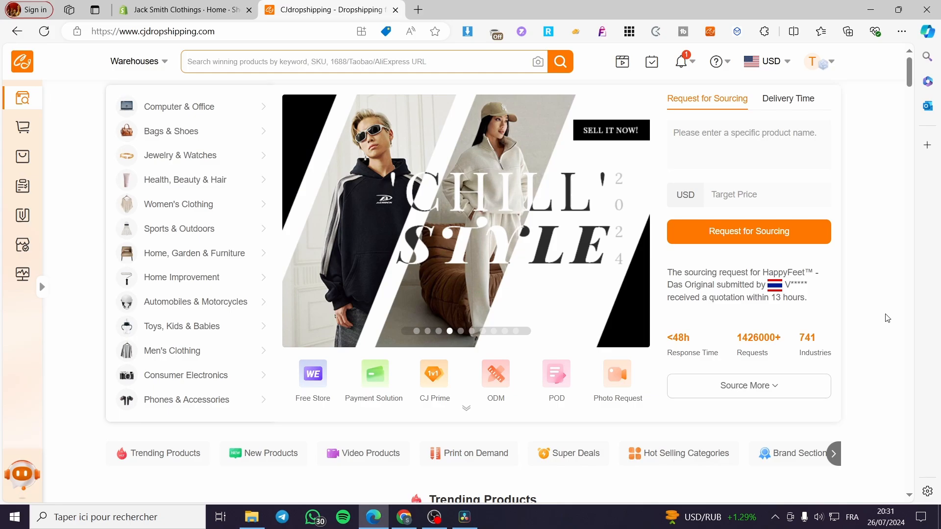
Step: Browse the trending products and open the S925 Sterling Silver Rings product page
scroll(877, 293, "down", 5)
scroll(873, 277, "down", 4)
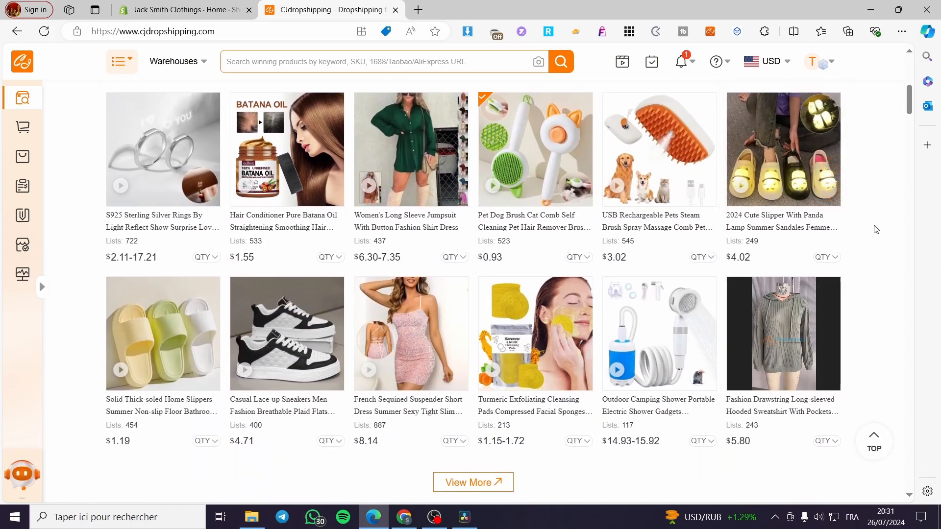
mouse_move(163, 372)
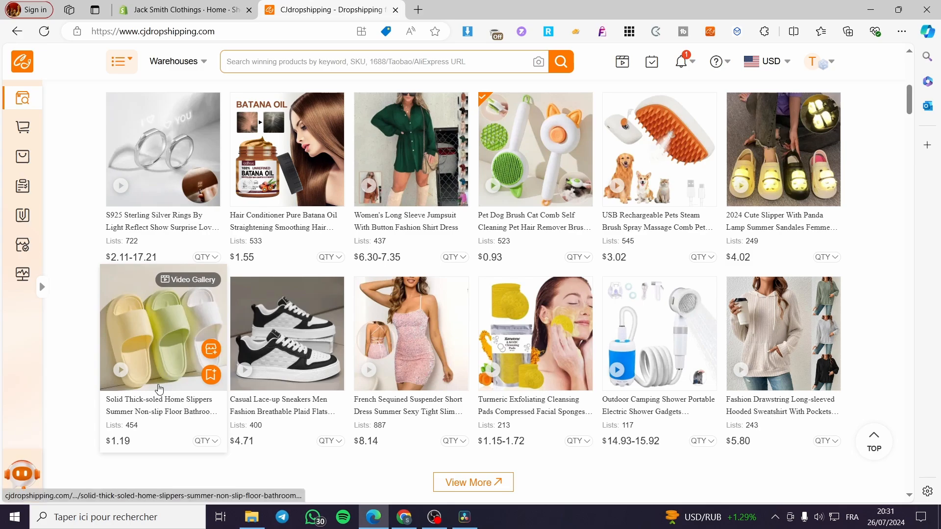
mouse_move(140, 218)
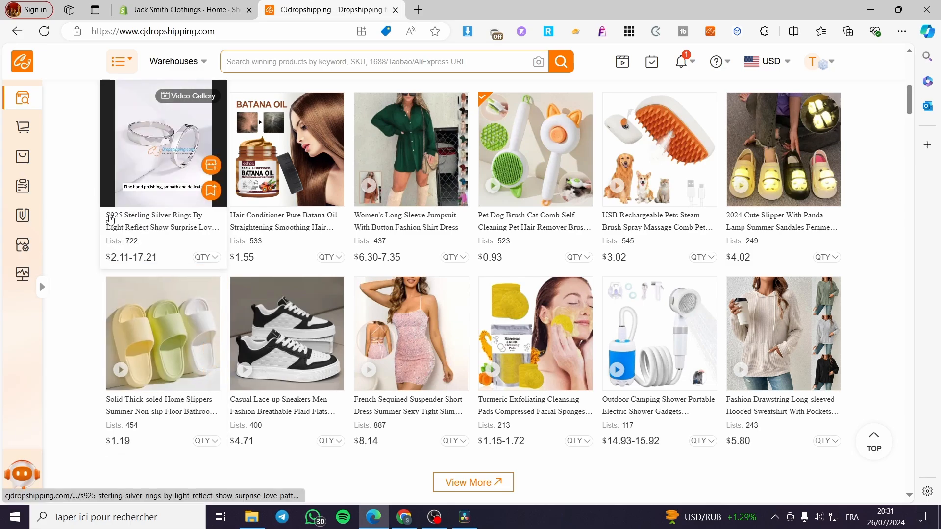
left_click(167, 149)
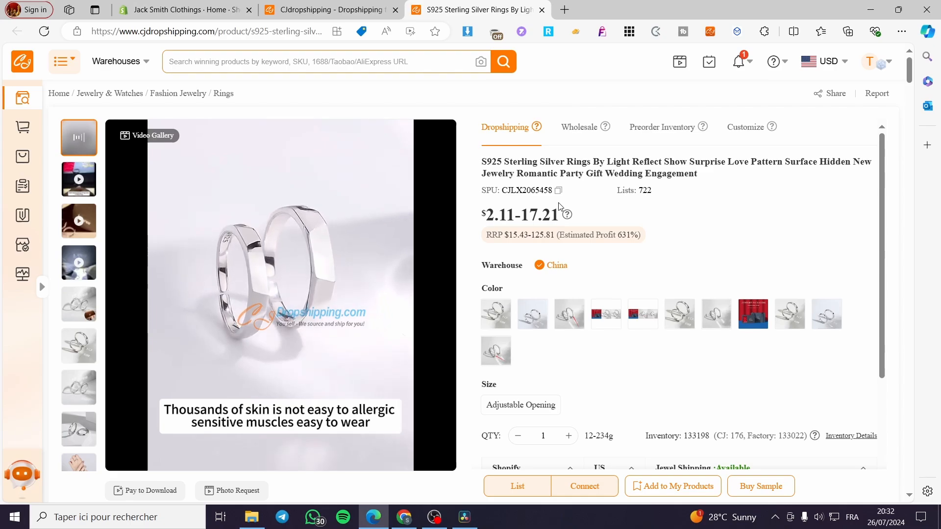
Step: Review the rings' shipping details and add the product to My Products
scroll(774, 274, "down", 4)
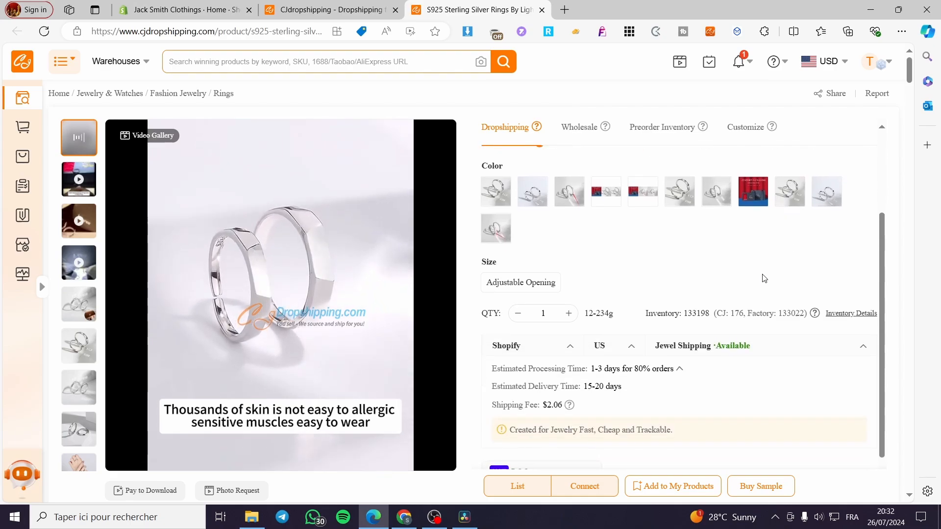
left_click(666, 497)
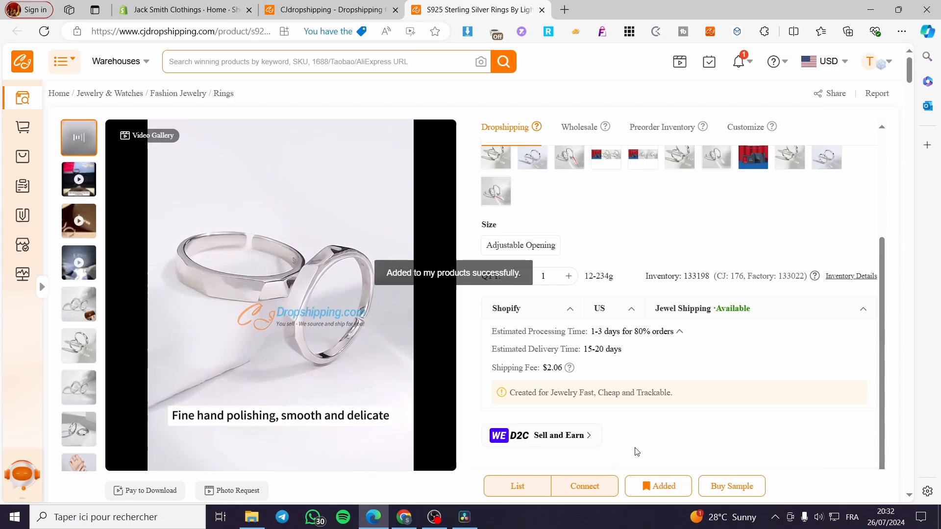
mouse_move(19, 157)
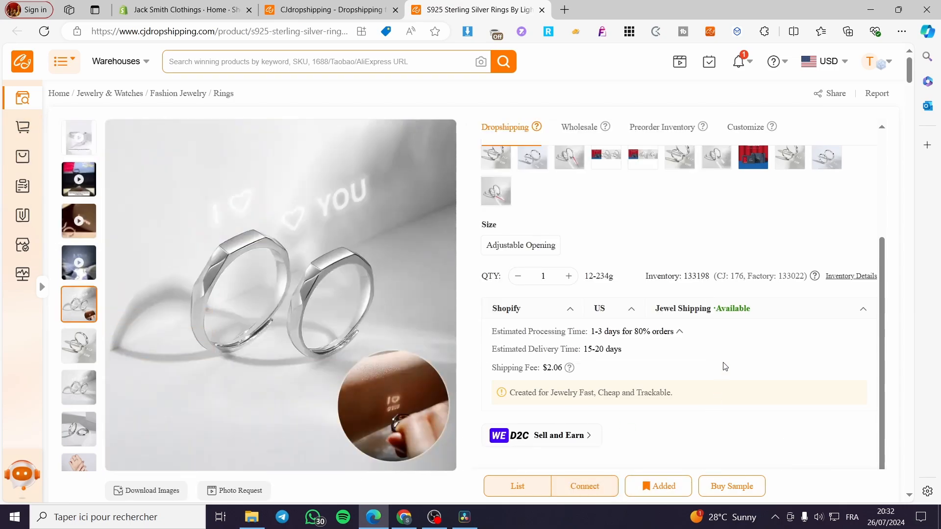
Step: Start listing the rings and select the connected Shopify store instead of the eBay store
left_click(519, 487)
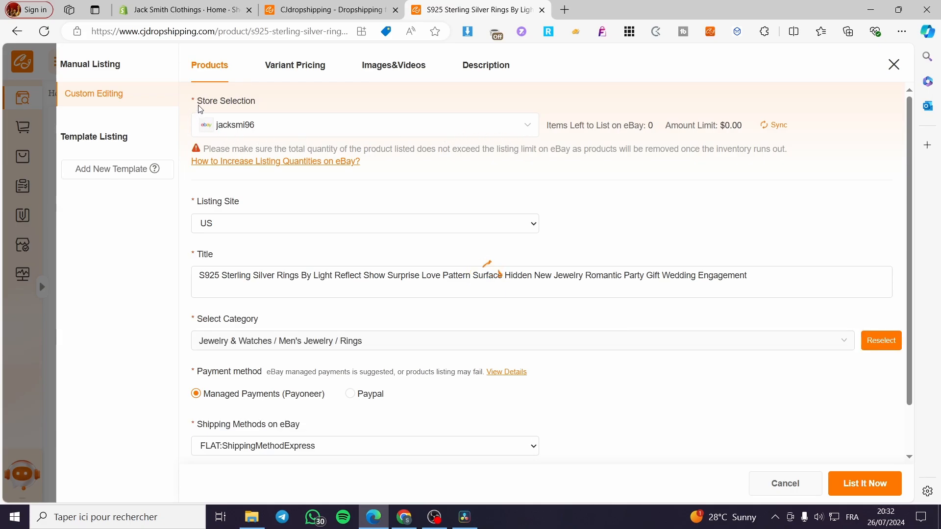
left_click(532, 129)
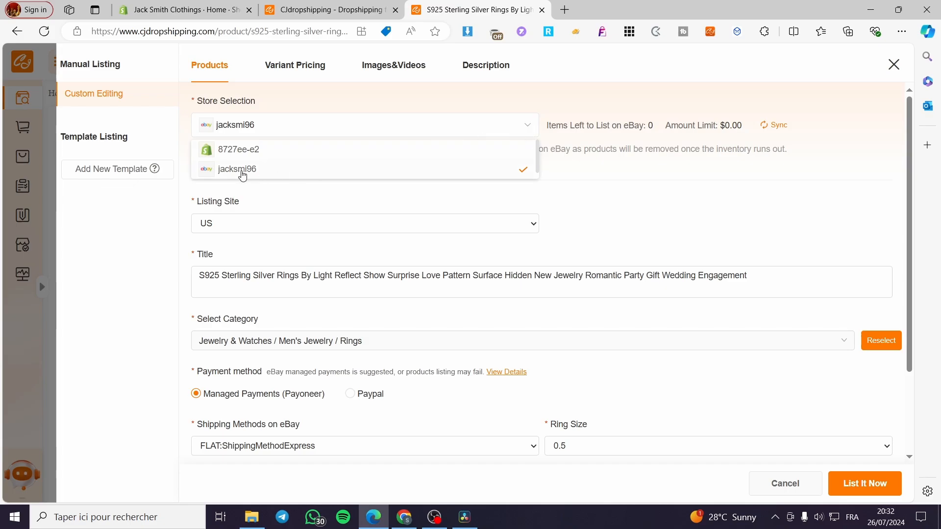
left_click(214, 152)
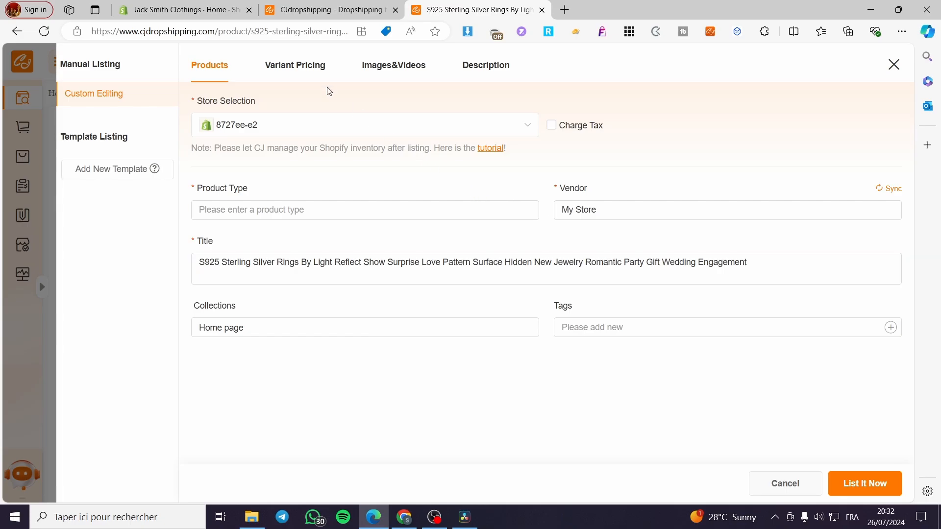
Step: Select all ring variants in Variant Pricing and bulk-set their price to 25.99
left_click(294, 66)
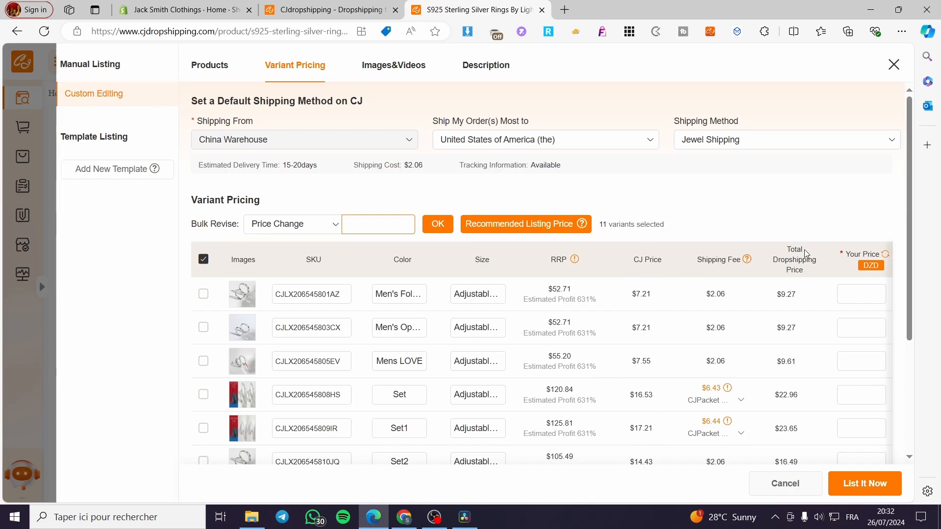
double_click(786, 294)
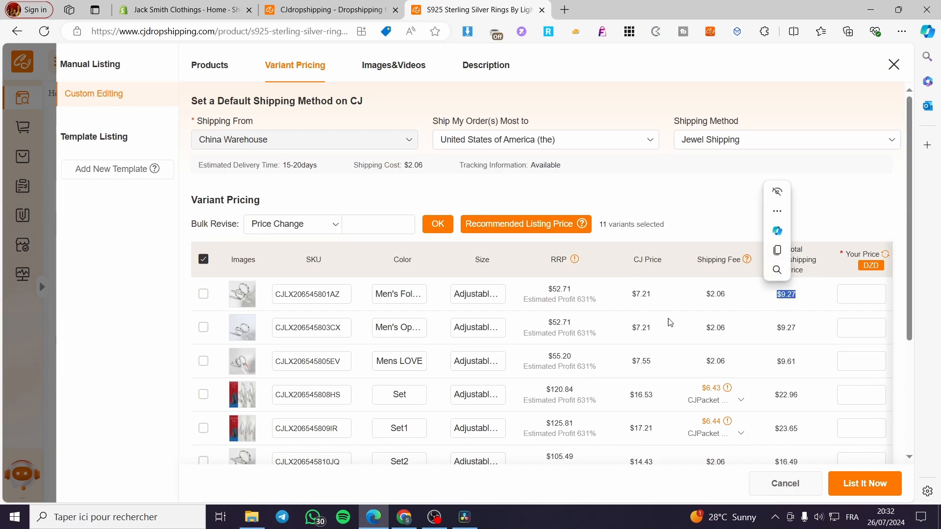
left_click(390, 219)
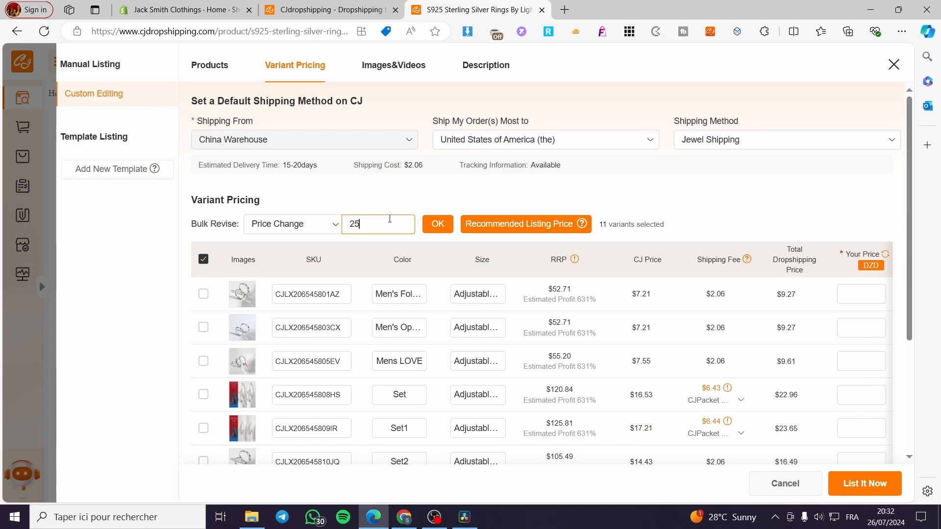
left_click(443, 224)
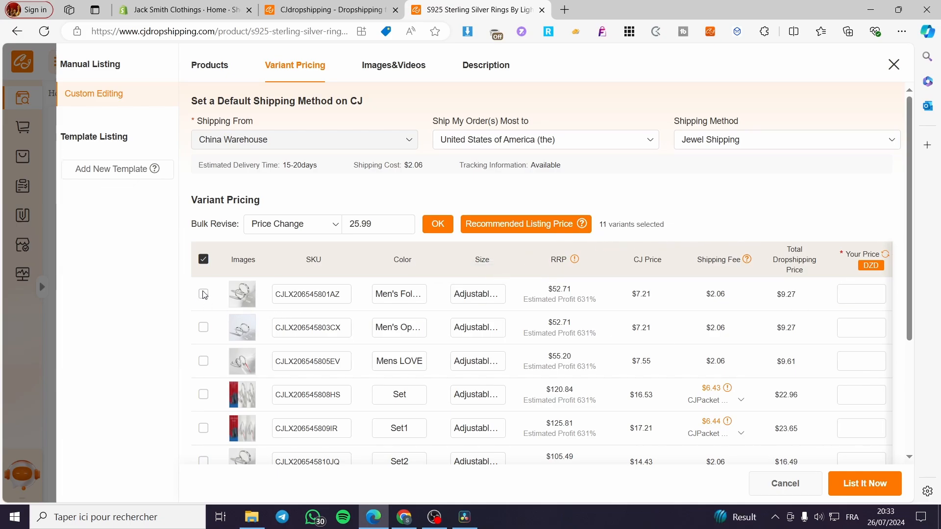
left_click(203, 260)
left_click(203, 259)
left_click(437, 224)
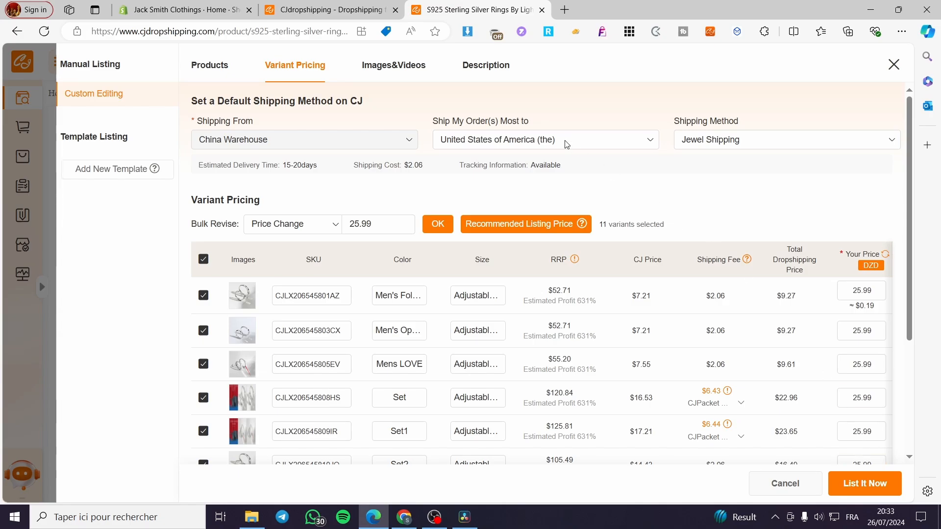
Step: Review the listing's images, cover image options and description, and return to its product details
left_click(385, 69)
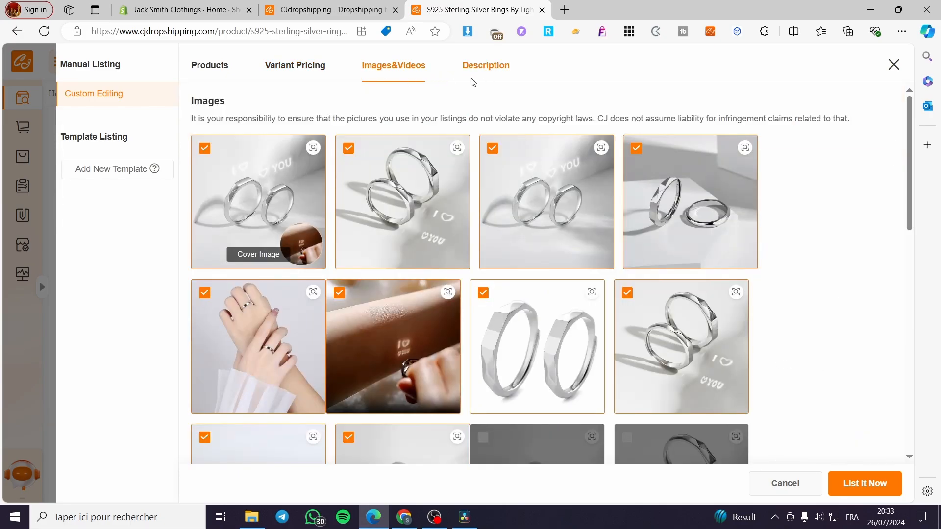
mouse_move(709, 204)
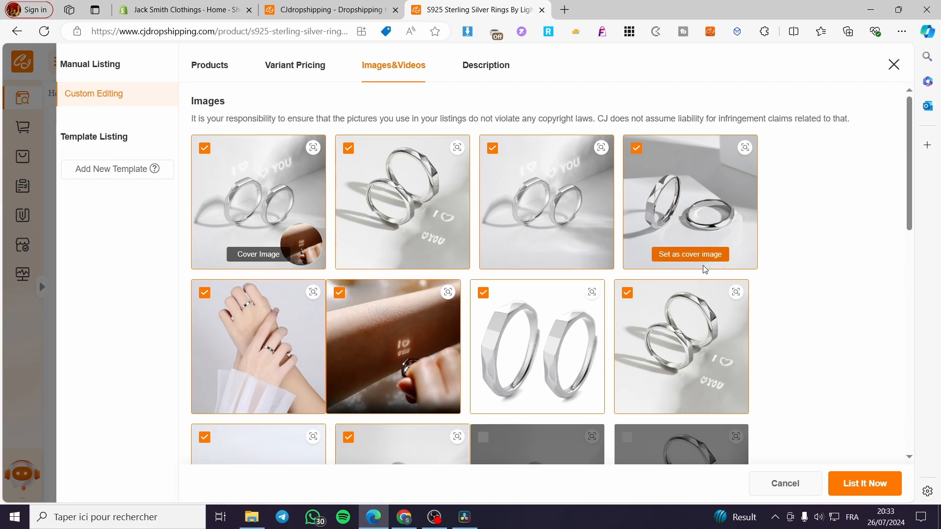
mouse_move(428, 233)
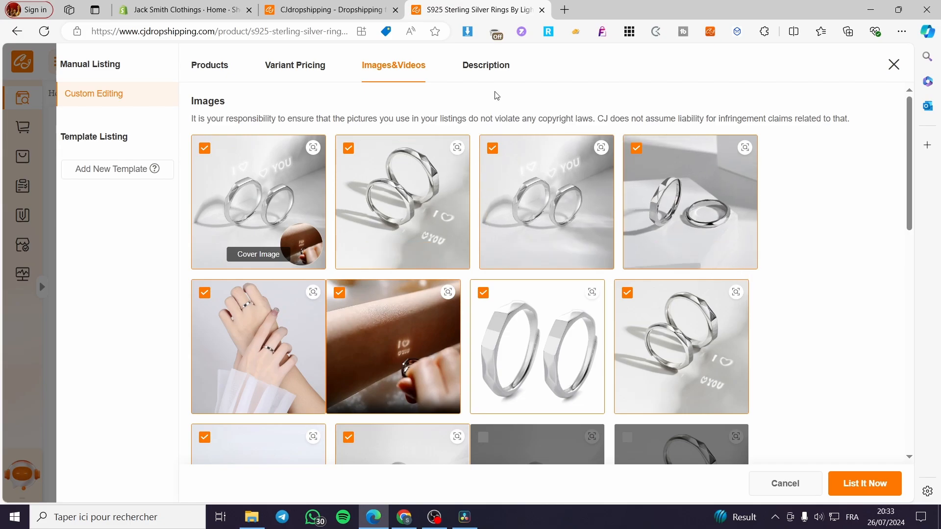
left_click(496, 70)
left_click(248, 197)
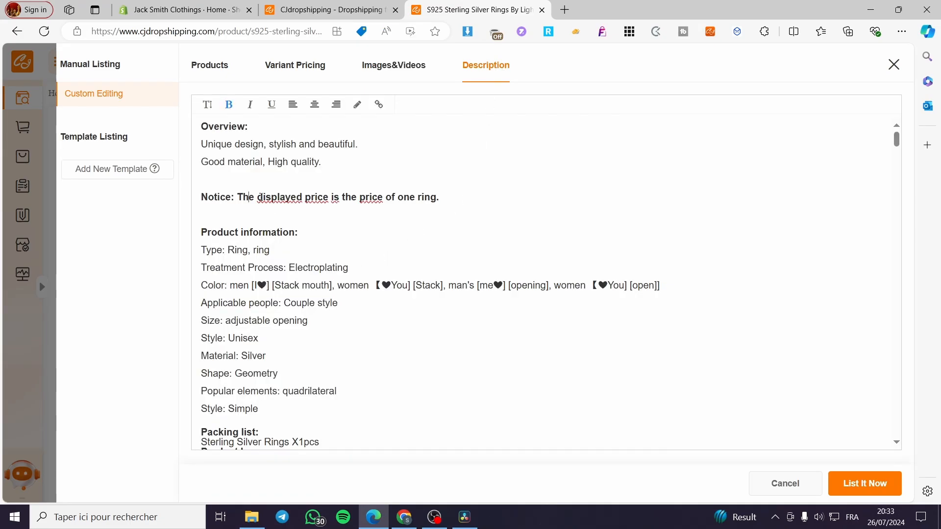
left_click(224, 73)
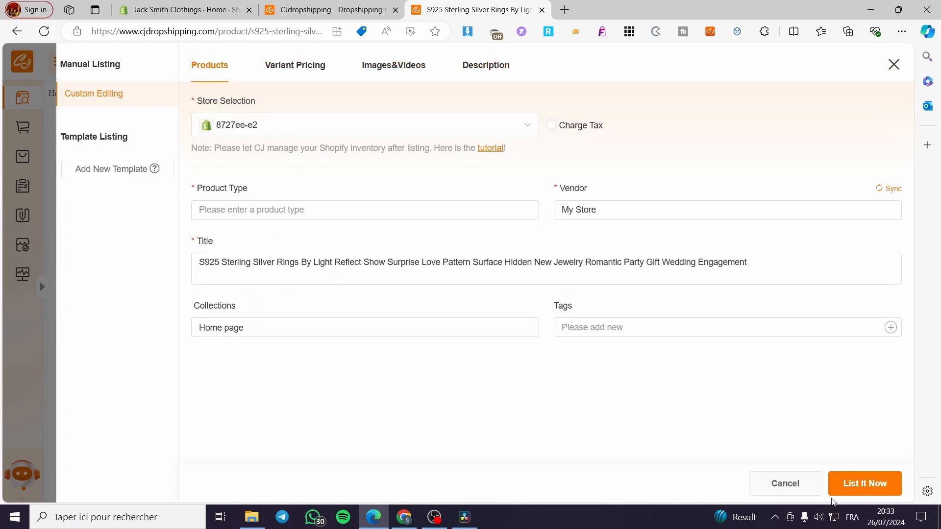
Step: Set the listing's vendor to Jack Smith Clothings and try to list the rings
left_click(868, 484)
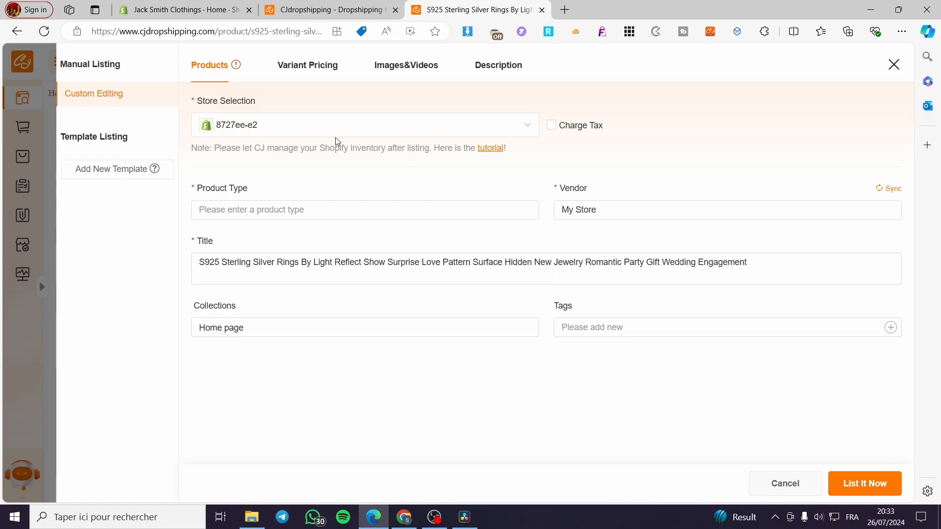
left_click(688, 216)
left_click(637, 258)
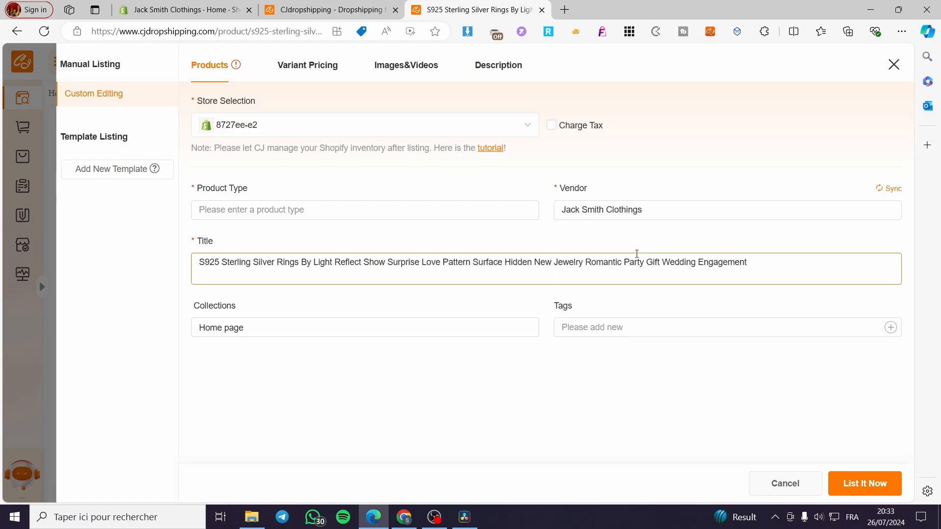
left_click(871, 493)
Step: Recheck the listing's description and variant pricing and submit the rings to the Shopify store
left_click(309, 67)
left_click(496, 66)
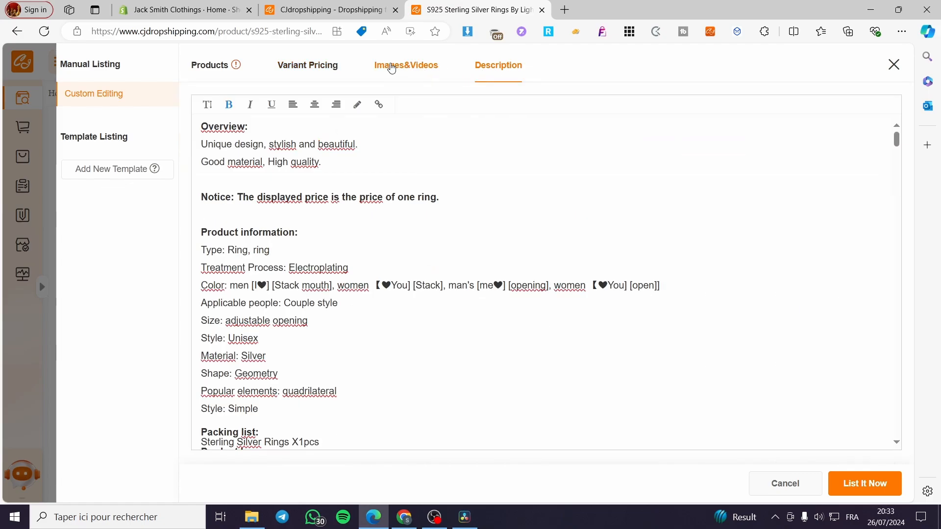
left_click(307, 66)
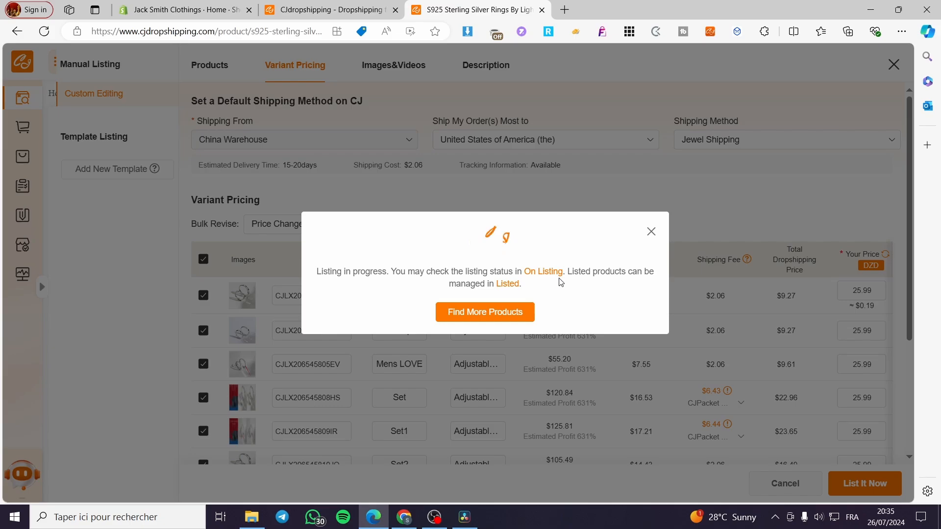
Step: Leave the submitted listing and check the rings in My Products and in the connected Store Products
left_click(500, 312)
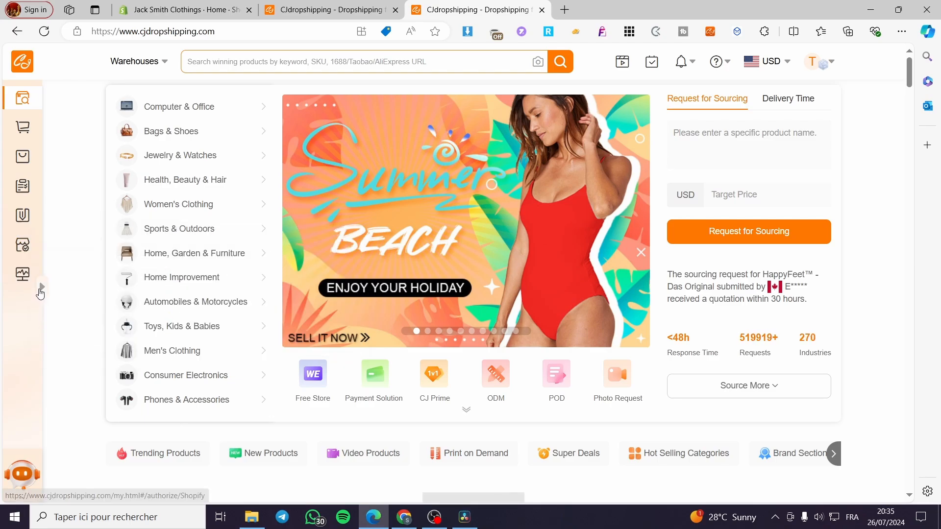
left_click(42, 287)
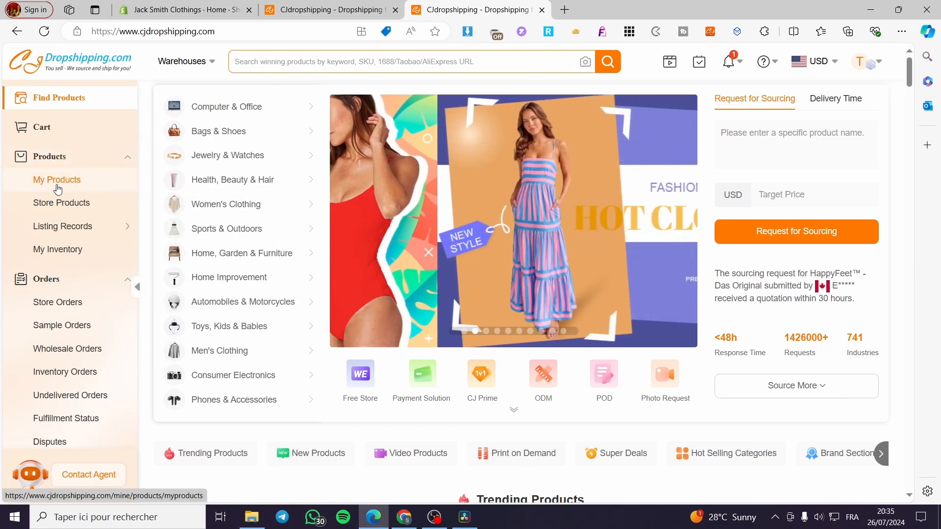
left_click(57, 189)
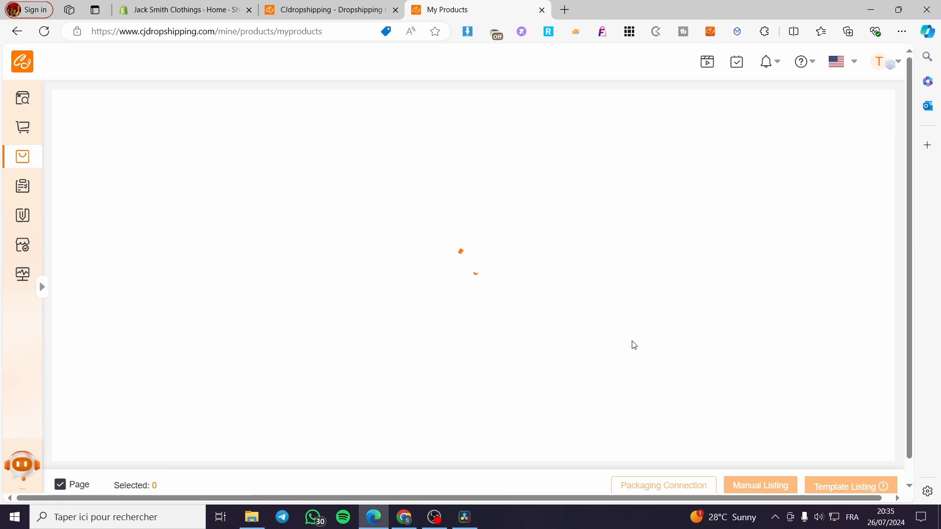
scroll(308, 381, "down", 2)
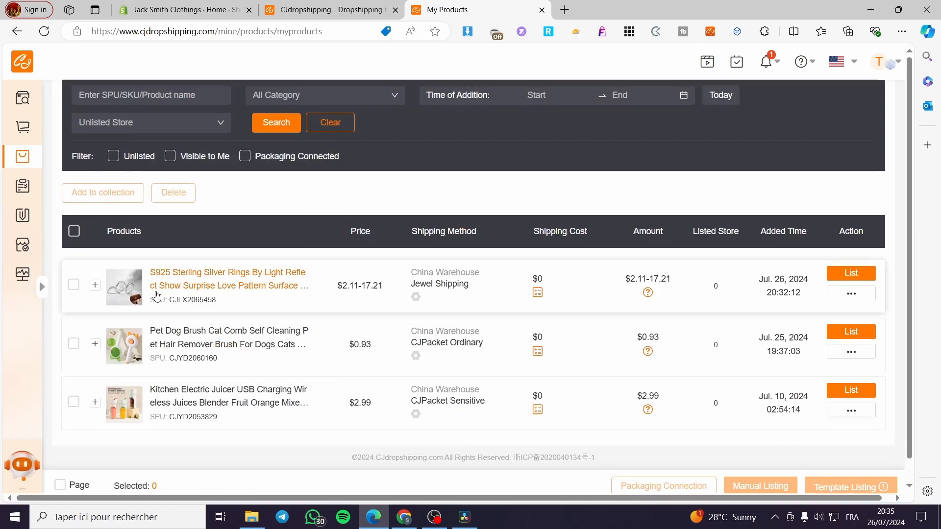
left_click(42, 286)
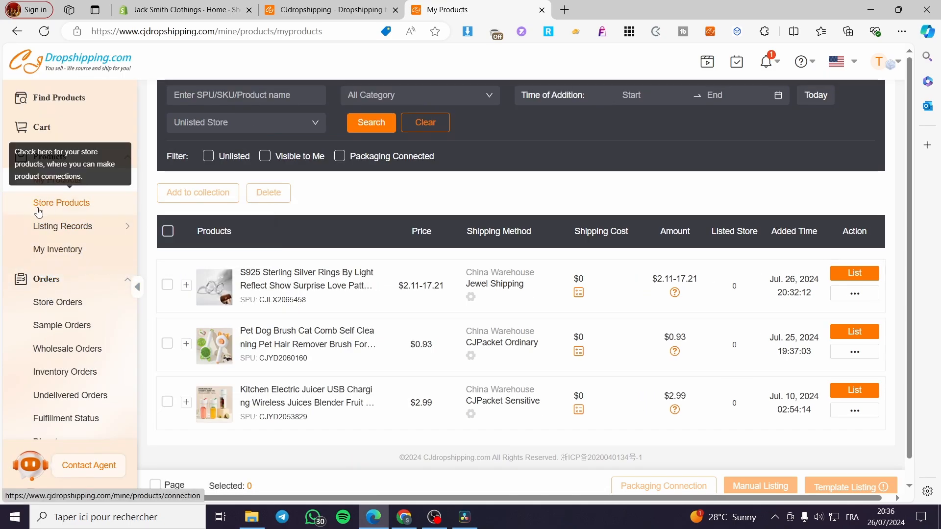
left_click(75, 210)
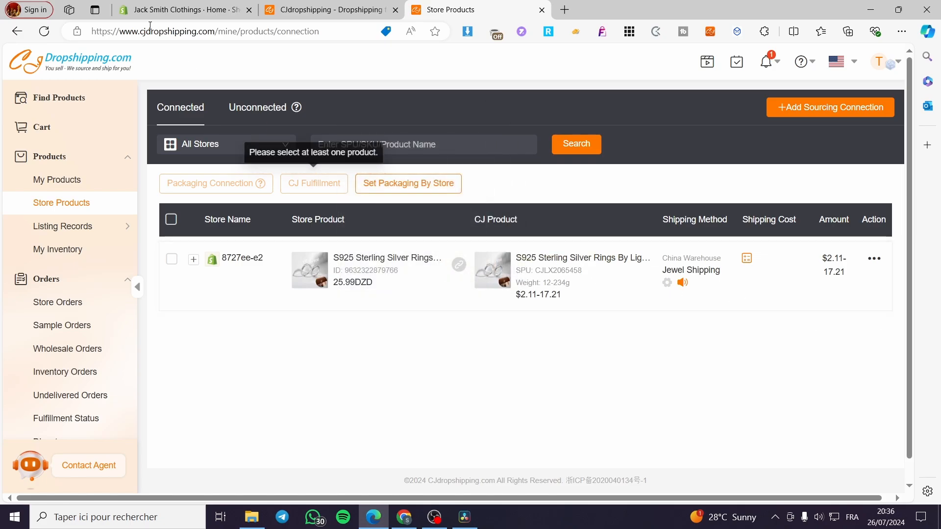
Step: Switch to the Shopify admin and open the imported S925 Sterling Silver Rings product
left_click(181, 10)
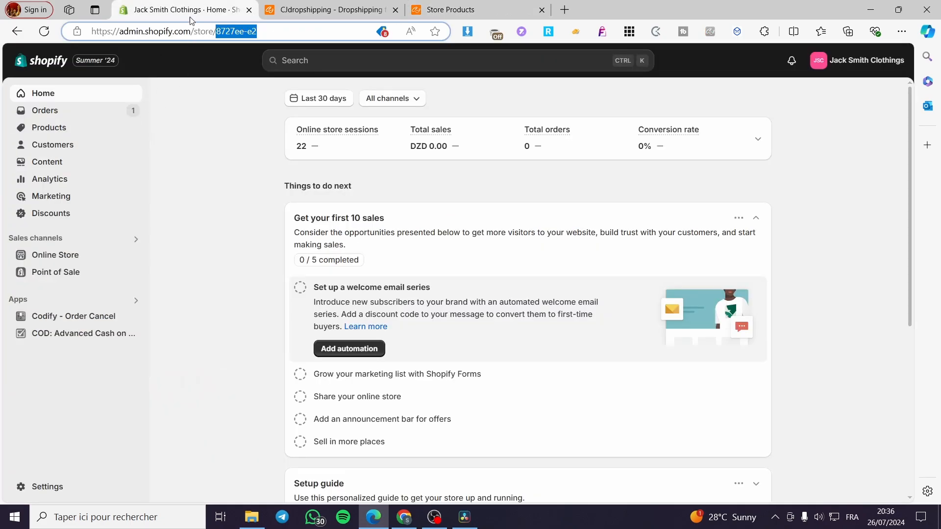
left_click(63, 129)
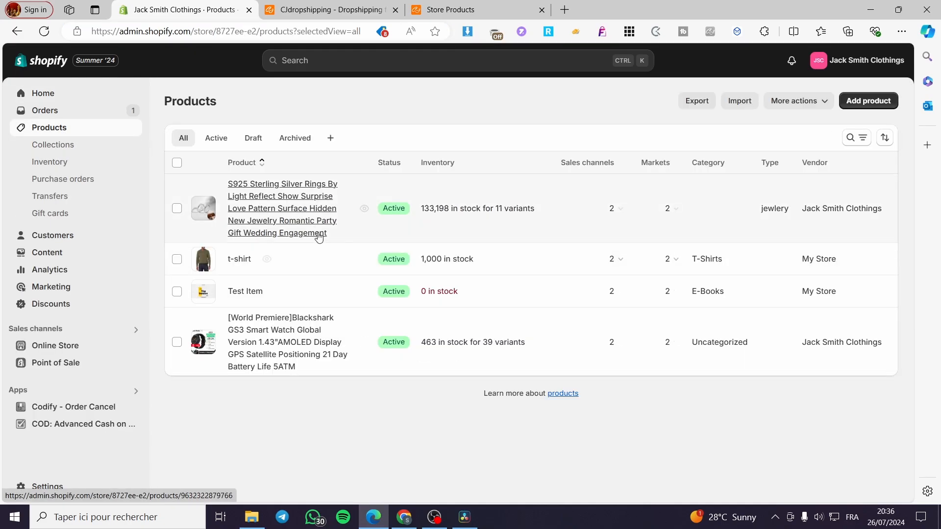
left_click(253, 205)
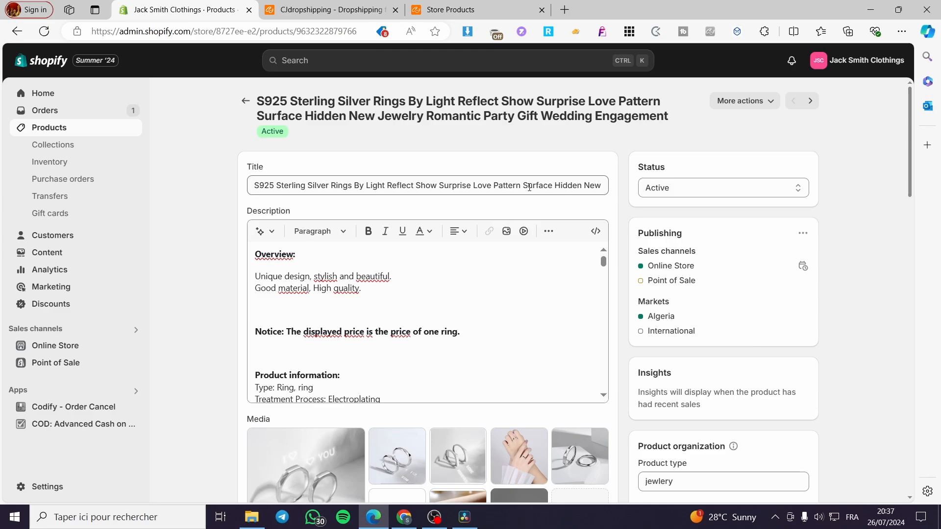
Step: Remove "Hidden New Jewelry Romantic Party Gift Wedding Engagement" from the end of the product title
scroll(556, 186, "down", 1)
scroll(583, 186, "up", 1)
left_click_drag(548, 185, 579, 205)
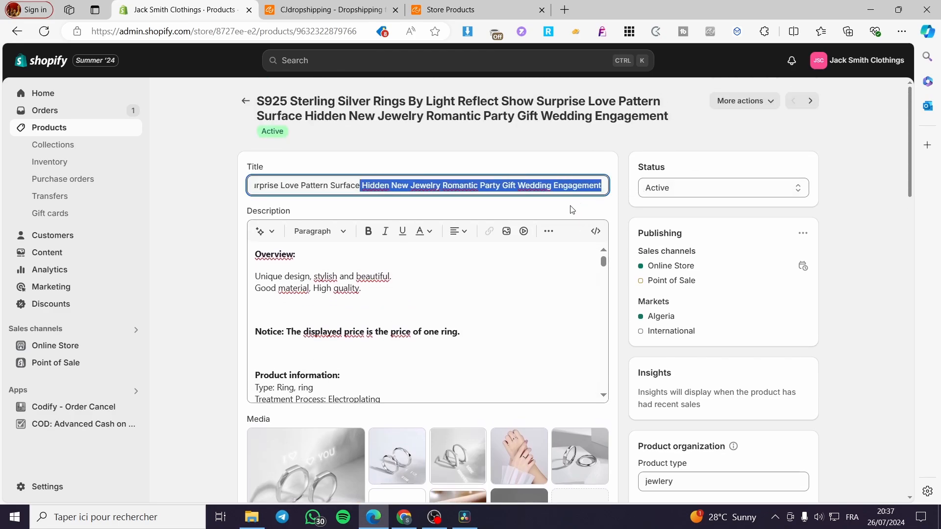
key("BackSpace")
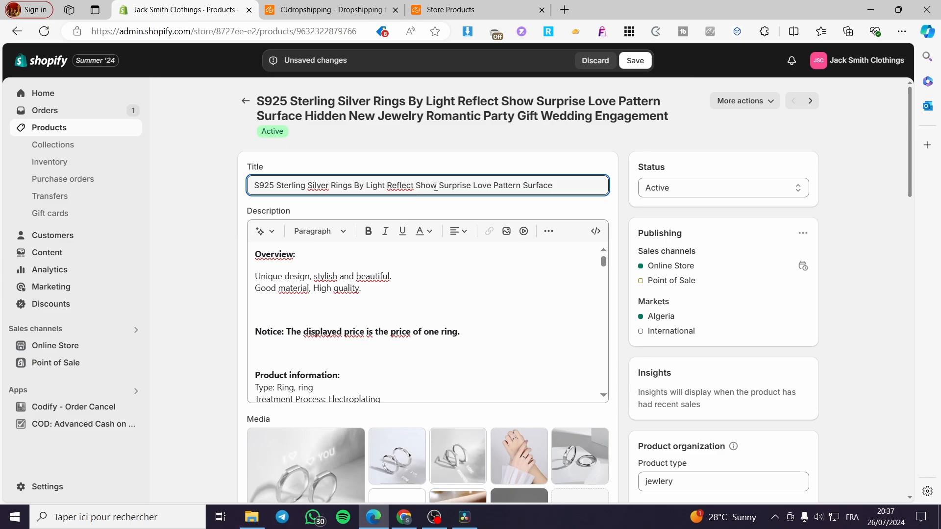
Step: Shorten the product title to "Sterling Silver Rings By Light Reflect Show Surprise Love Pattern" and save the product
left_click_drag(522, 185, 552, 186)
key("BackSpace")
left_click_drag(273, 185, 248, 188)
key("BackSpace")
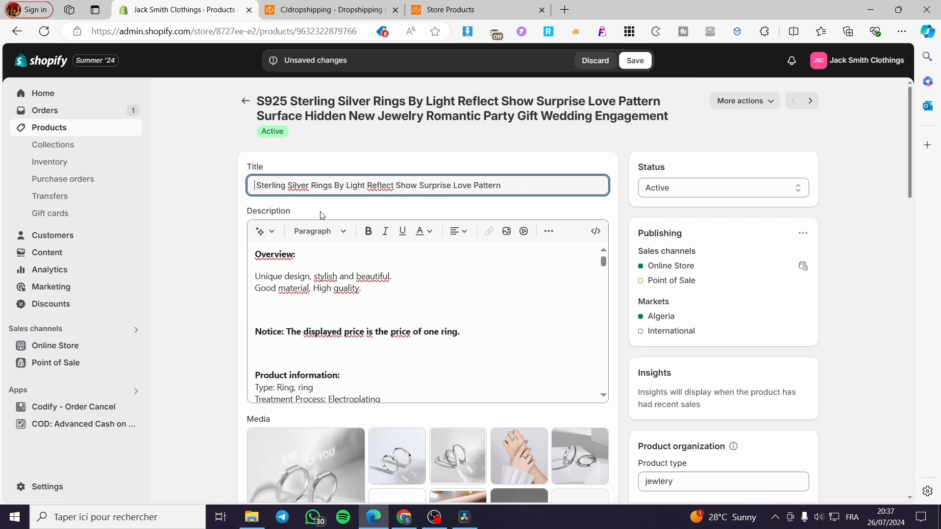
key("Delete")
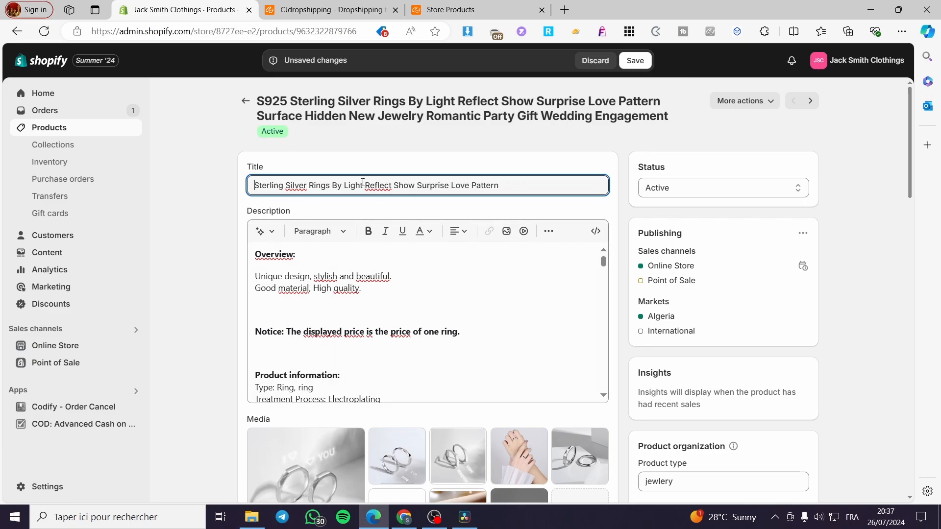
left_click(635, 60)
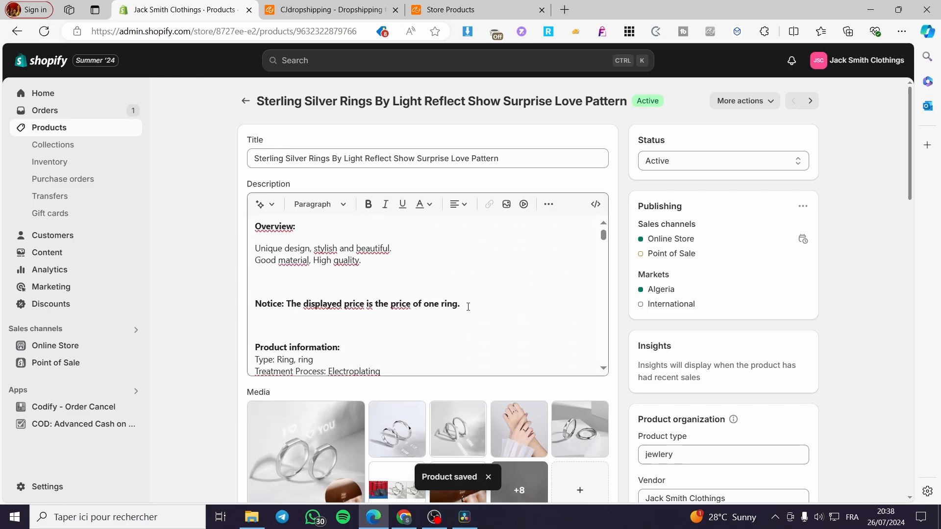
Step: Set the product's category to Rings under Apparel & Accessories > Jewelry and save the product
scroll(467, 307, "down", 10)
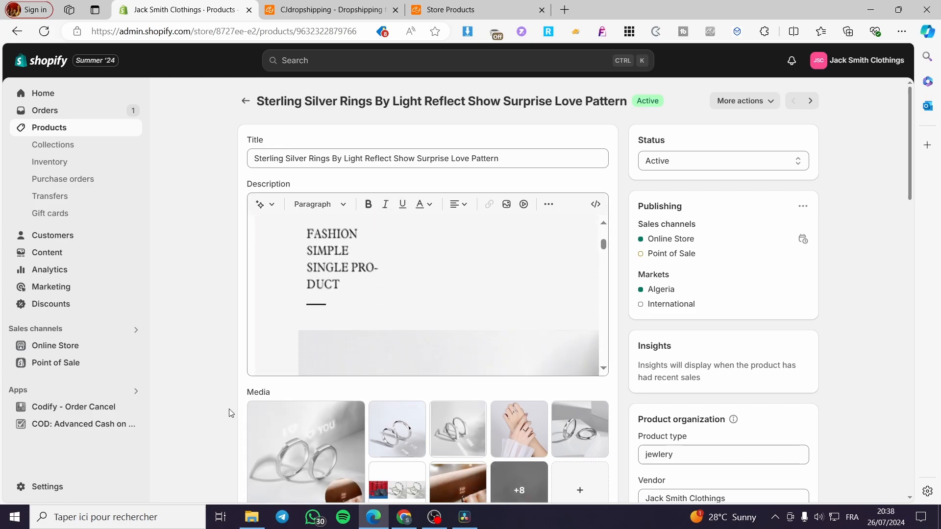
scroll(230, 413, "down", 4)
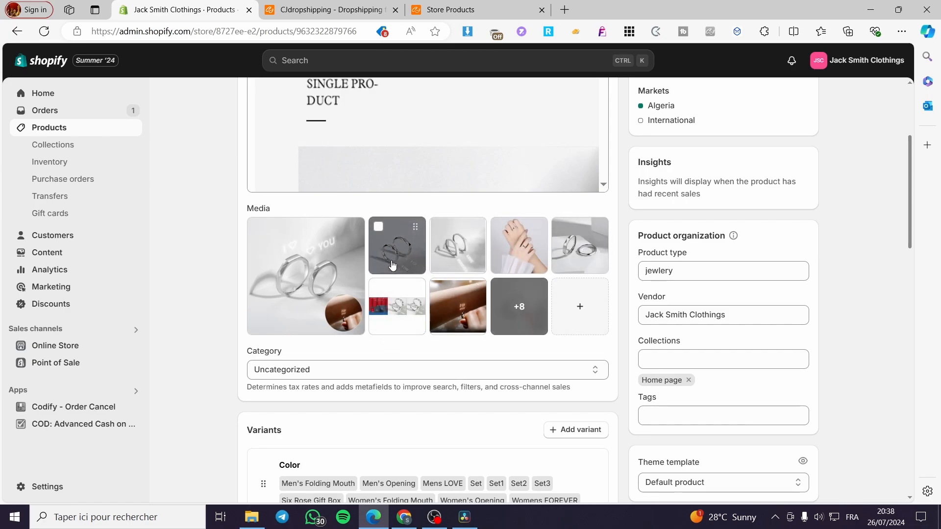
scroll(411, 367, "down", 4)
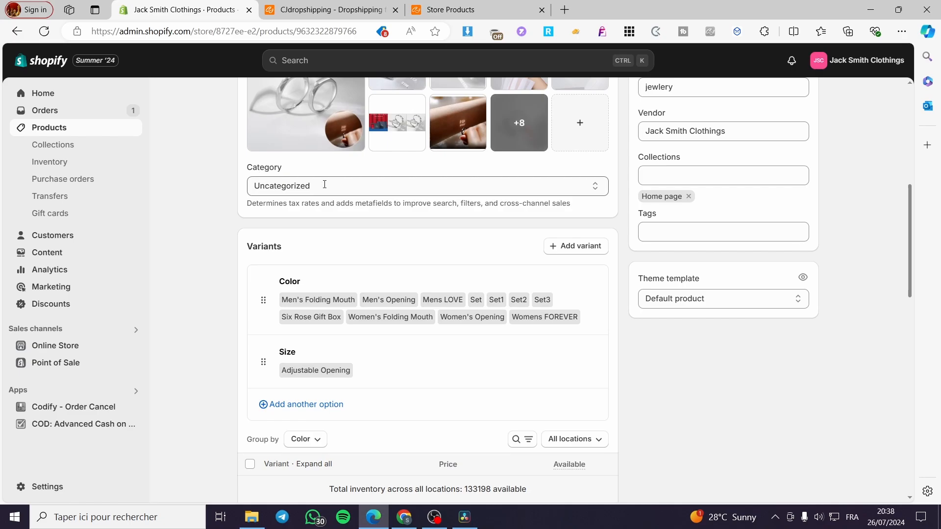
left_click(321, 185)
scroll(324, 360, "up", 10)
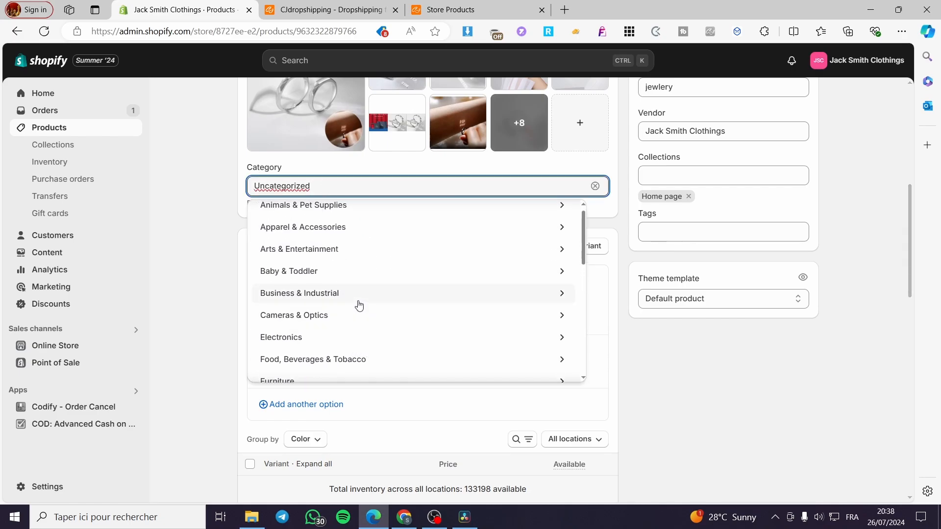
scroll(340, 349, "up", 1)
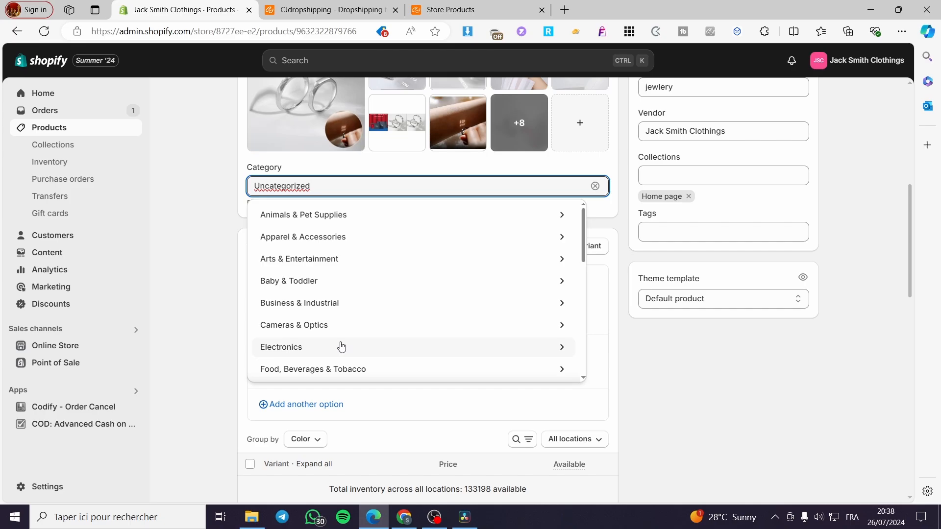
left_click(362, 240)
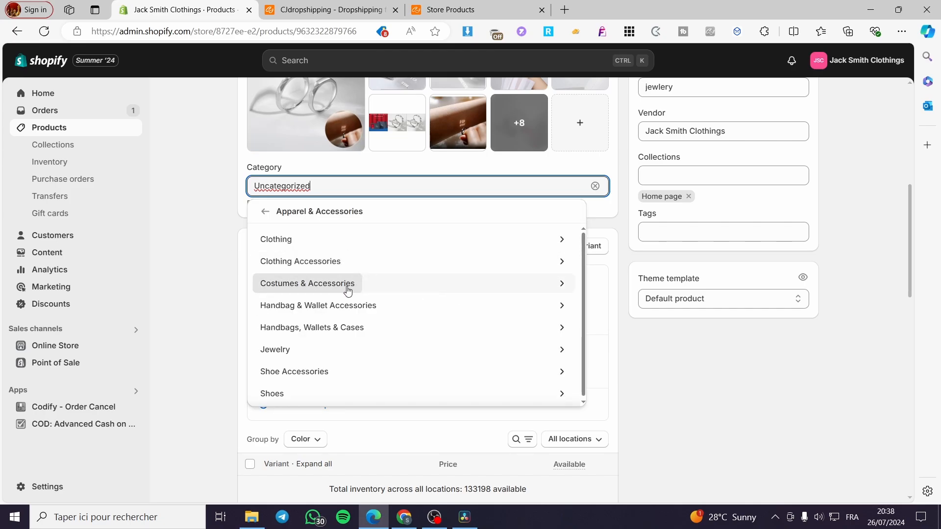
left_click(317, 265)
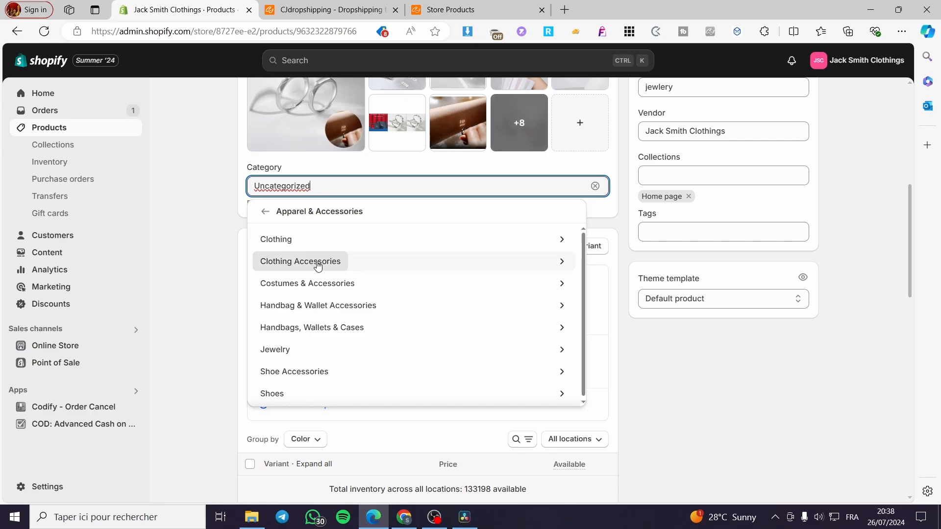
left_click(337, 351)
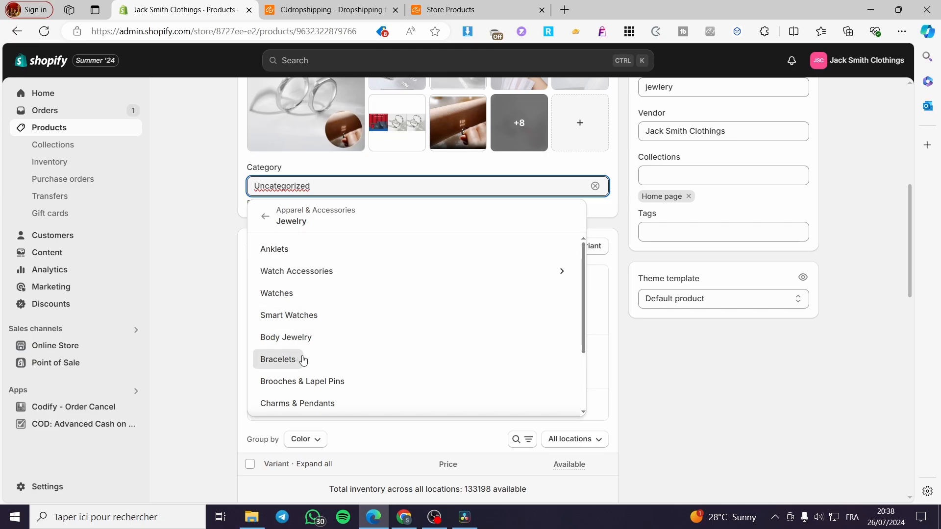
scroll(304, 361, "down", 2)
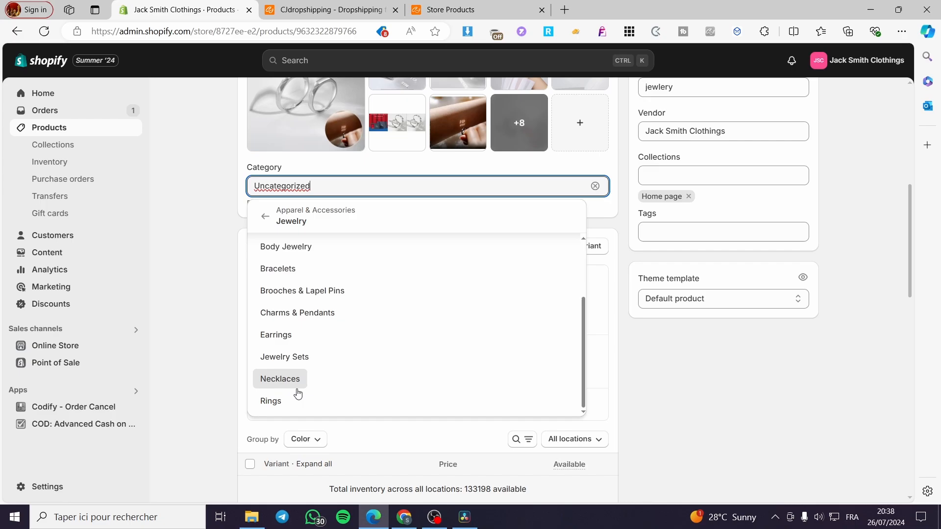
left_click(271, 401)
left_click(629, 66)
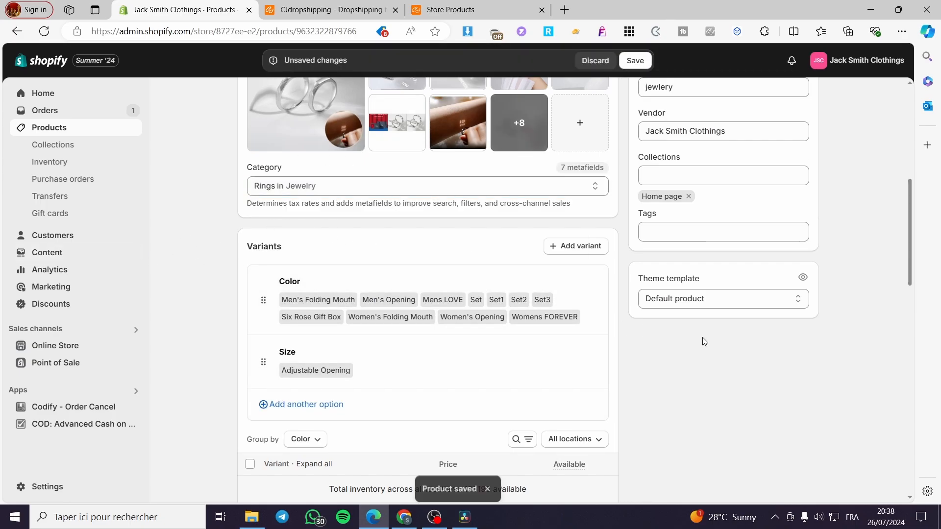
Step: Check the price and availability of the product's variants and its category metafields
scroll(333, 343, "down", 2)
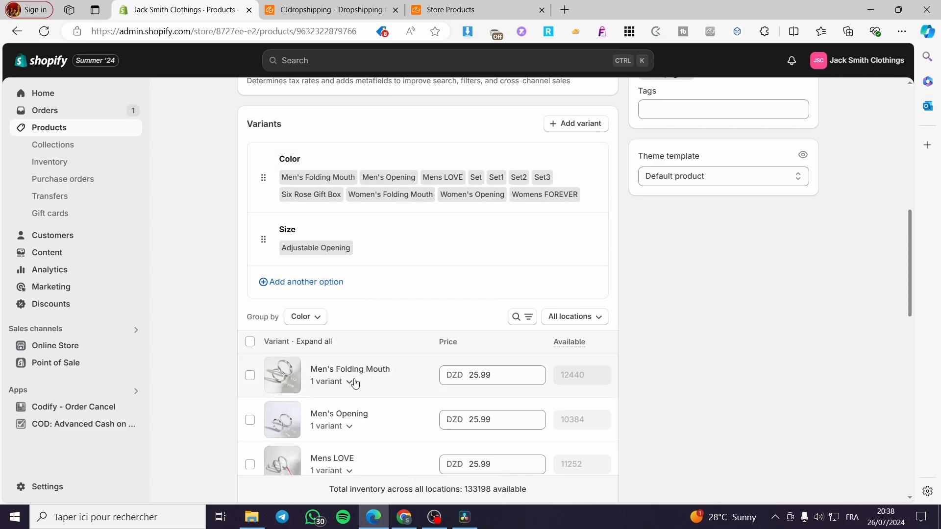
scroll(531, 403, "down", 5)
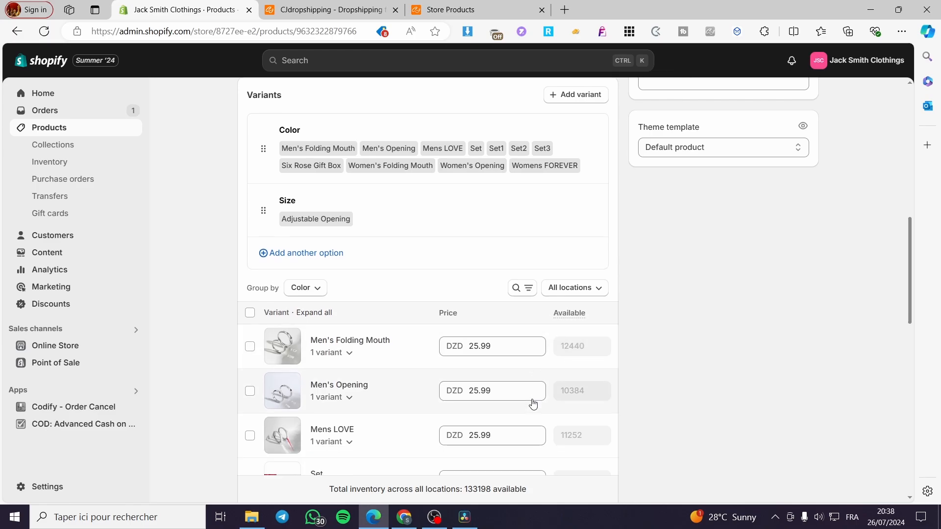
scroll(476, 353, "down", 7)
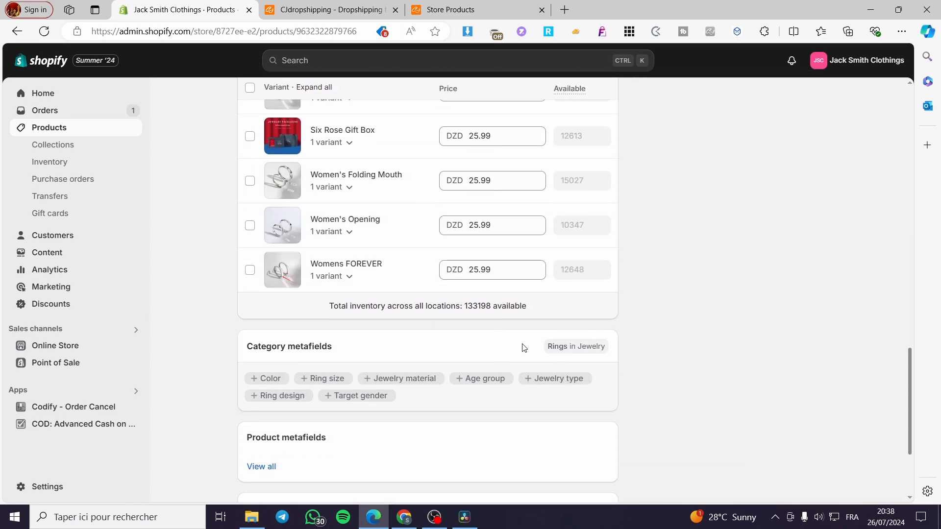
scroll(533, 363, "up", 12)
scroll(532, 364, "up", 3)
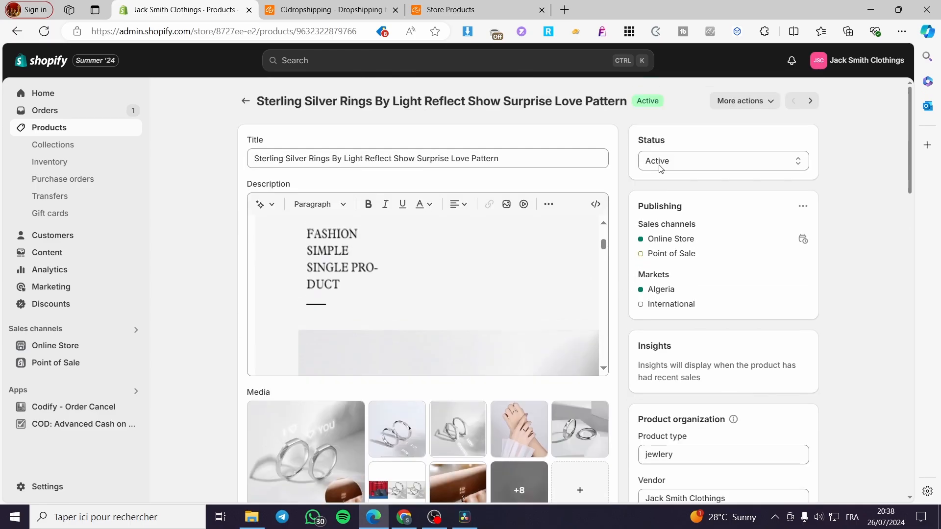
Step: View the rings' page in the online store, examine its options, description and images, and close the page
left_click(740, 101)
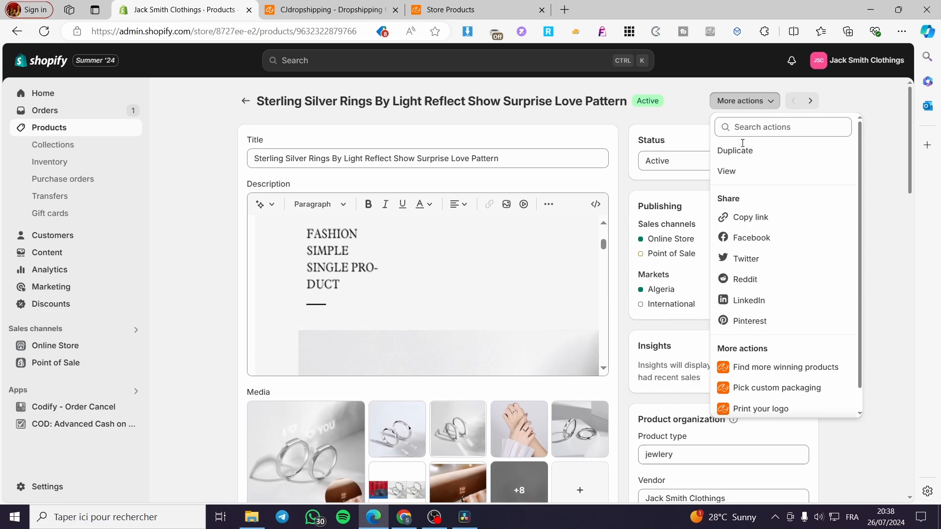
left_click(741, 175)
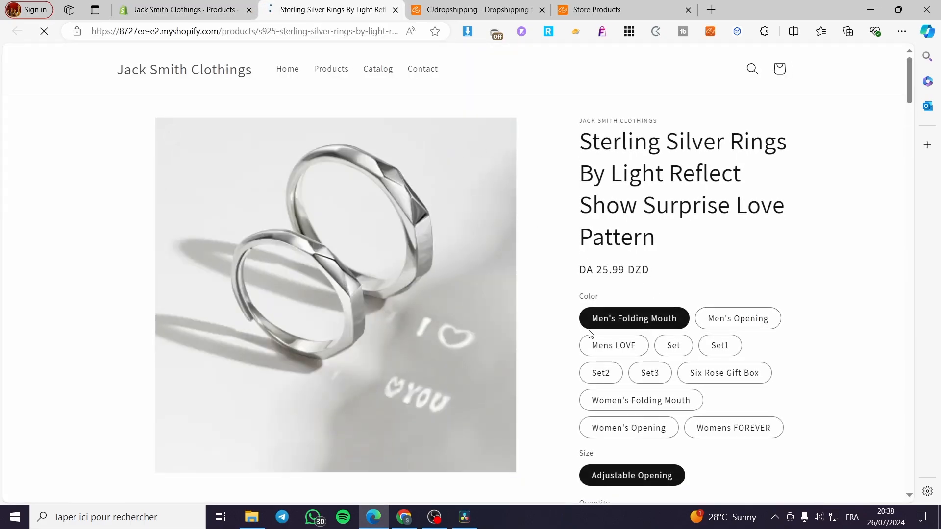
left_click(641, 470)
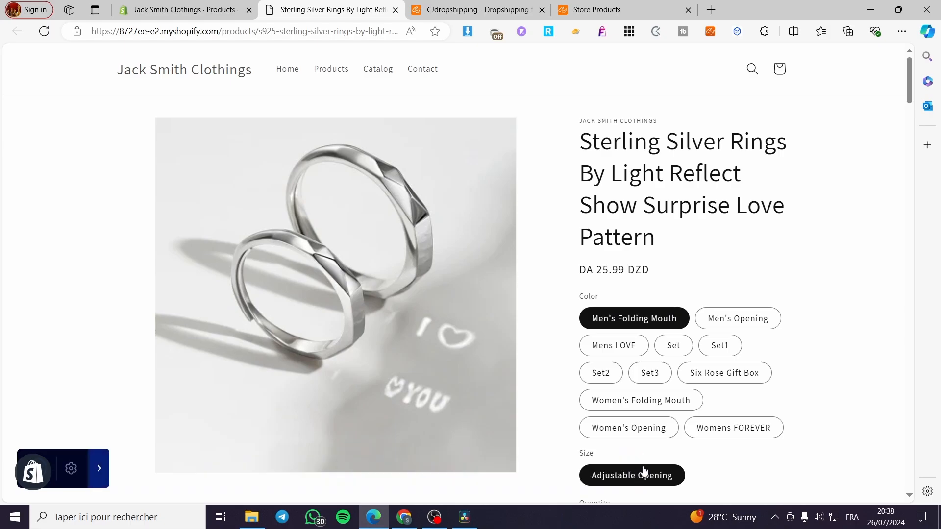
scroll(678, 332, "down", 5)
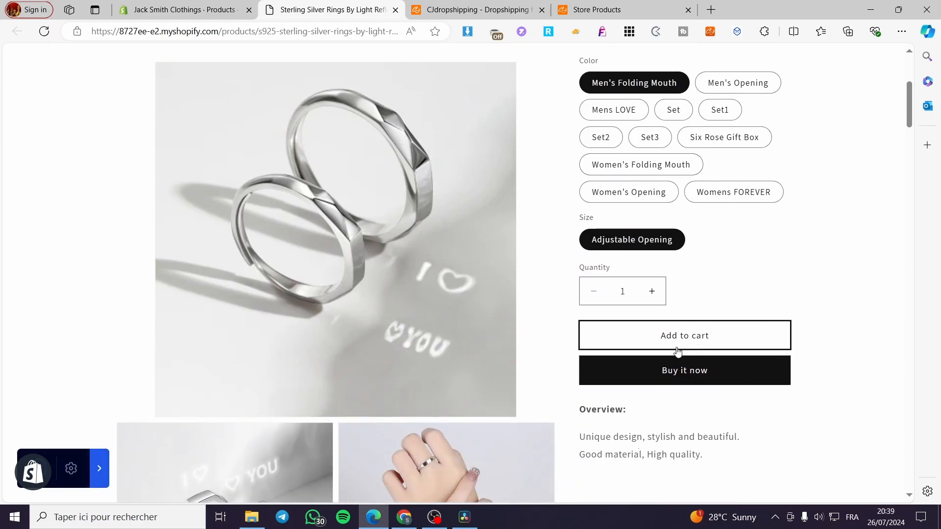
scroll(350, 455, "down", 9)
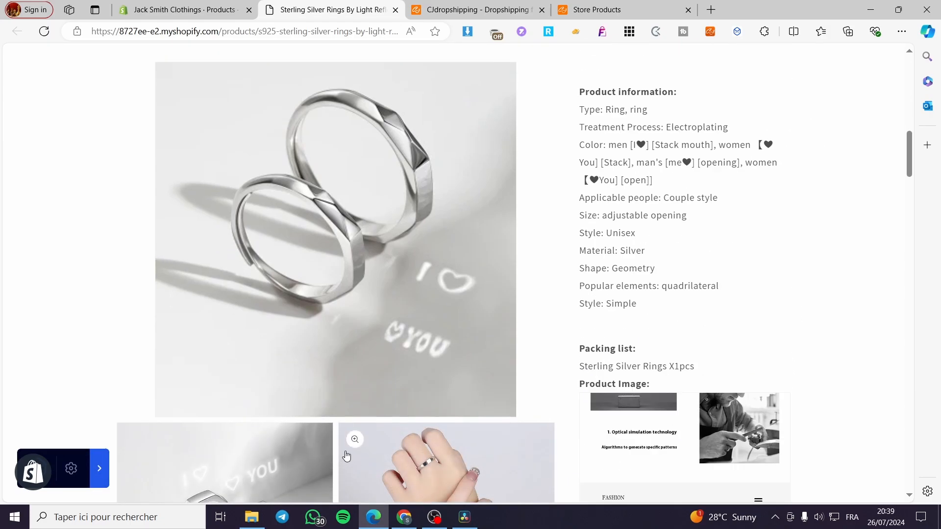
scroll(584, 450, "down", 5)
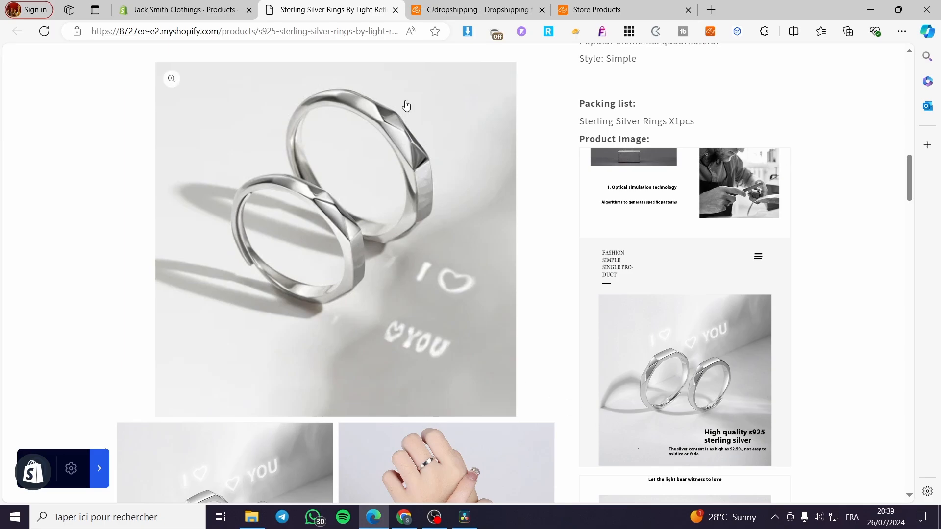
left_click(395, 10)
Step: Switch to Store Products in CJdropshipping and confirm CJ Fulfillment for the rings, with Fulfilled by CJ and Inventory Managed by CJ at Yes
left_click(341, 10)
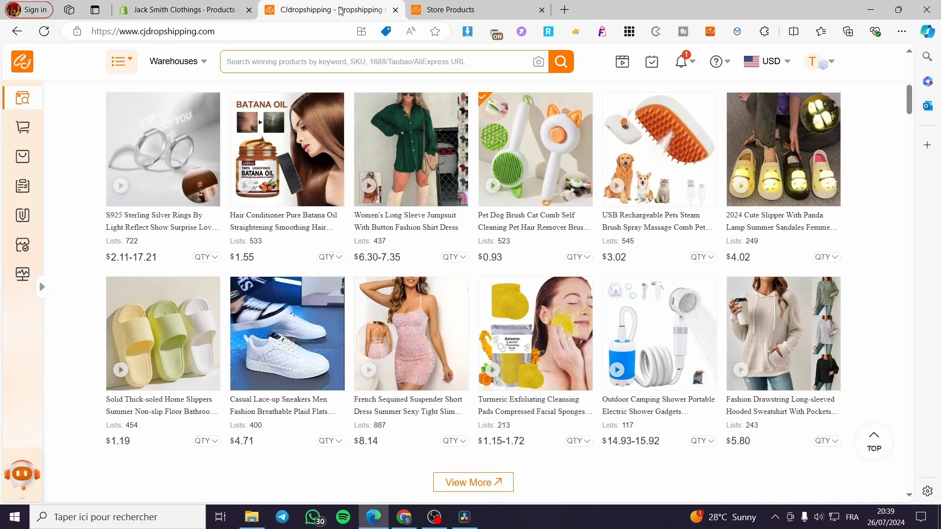
left_click(450, 9)
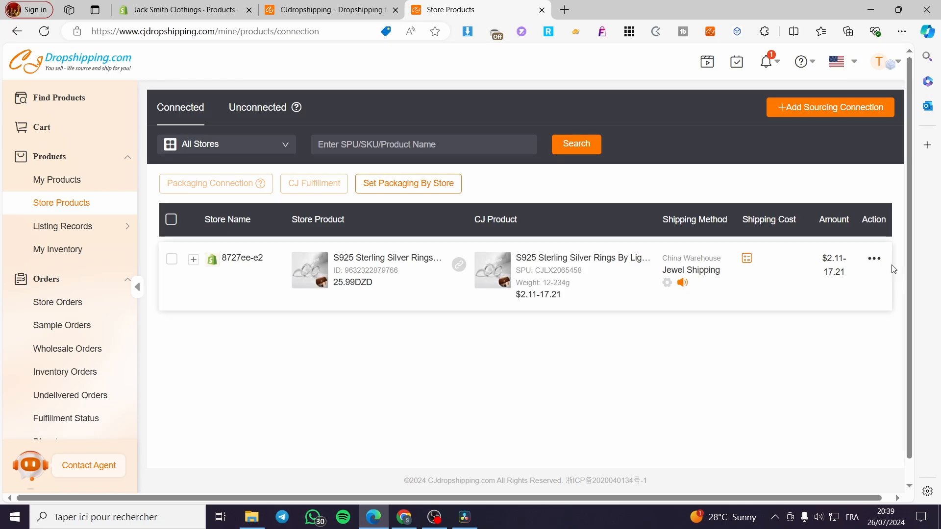
mouse_move(3, 233)
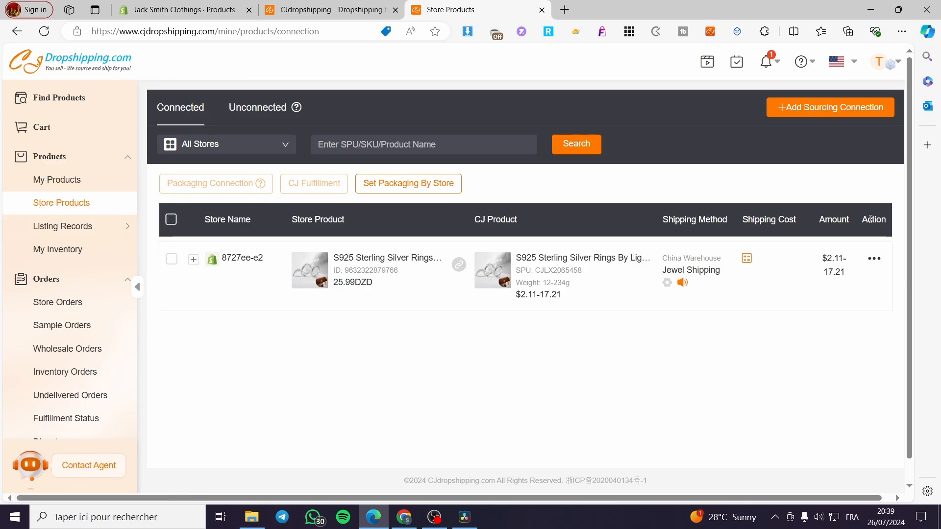
mouse_move(870, 264)
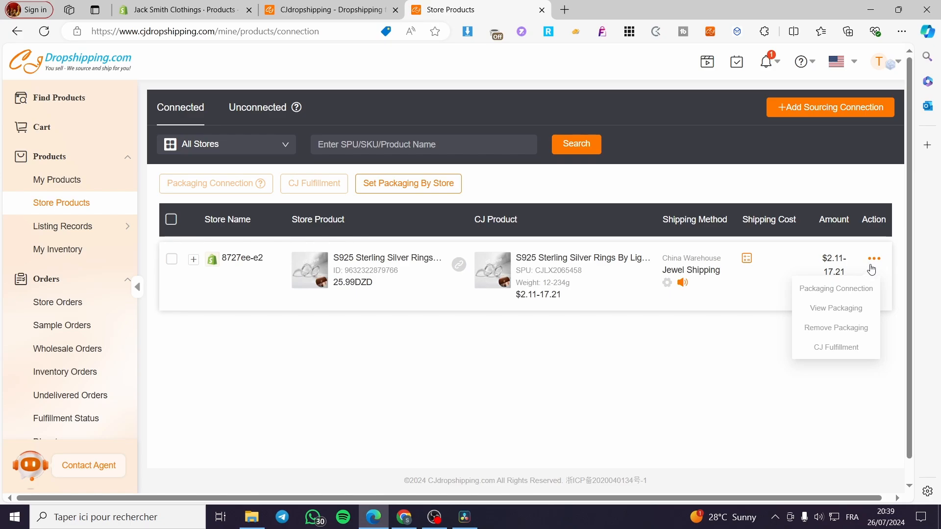
left_click(841, 348)
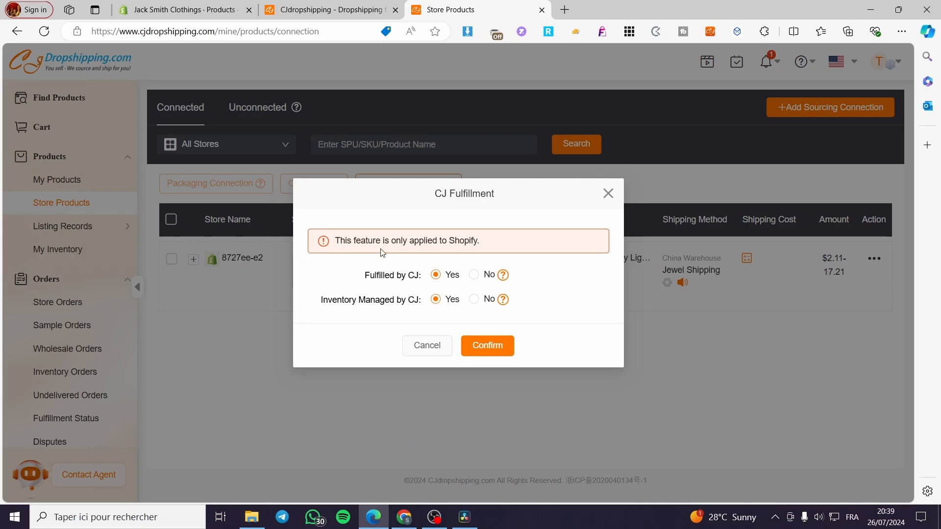
triple_click(510, 242)
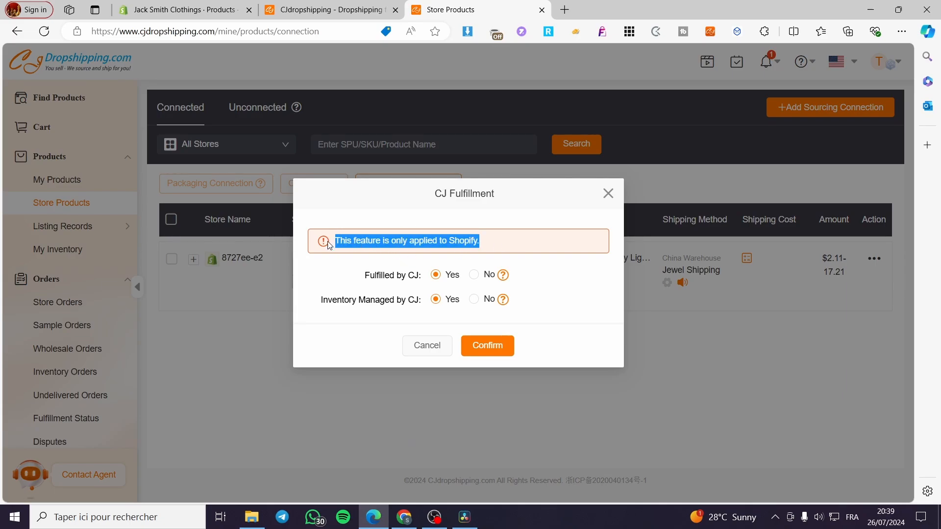
left_click(512, 244)
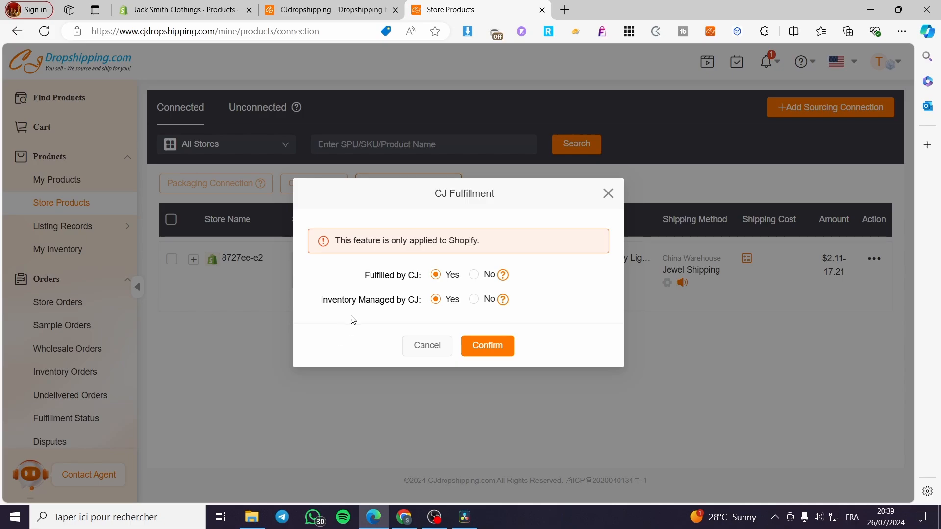
left_click(490, 347)
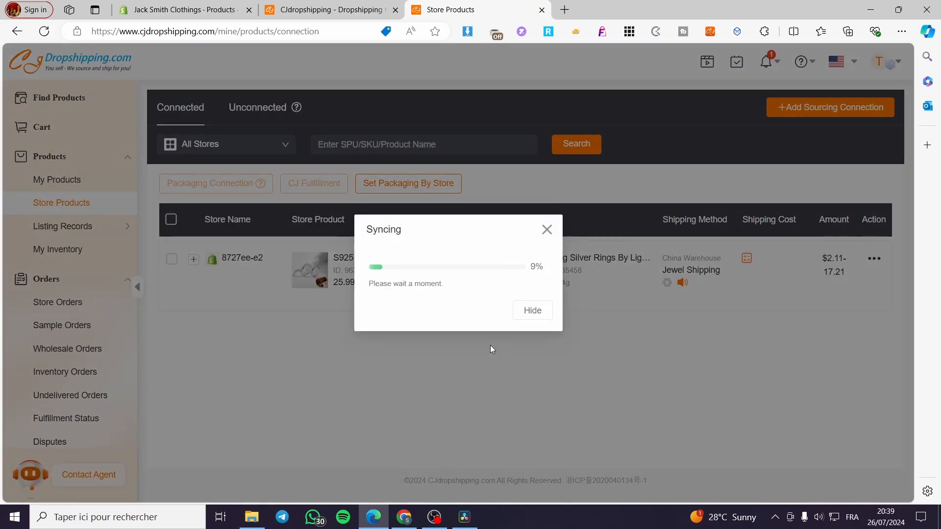